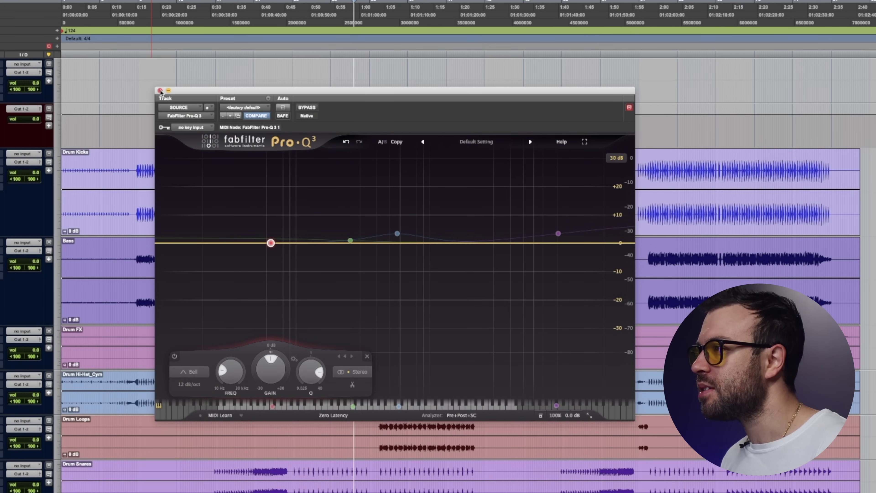
Step: Close the Pro-Q 3 window and play back the kick and bass around 0:53–1:03
left_click(160, 90)
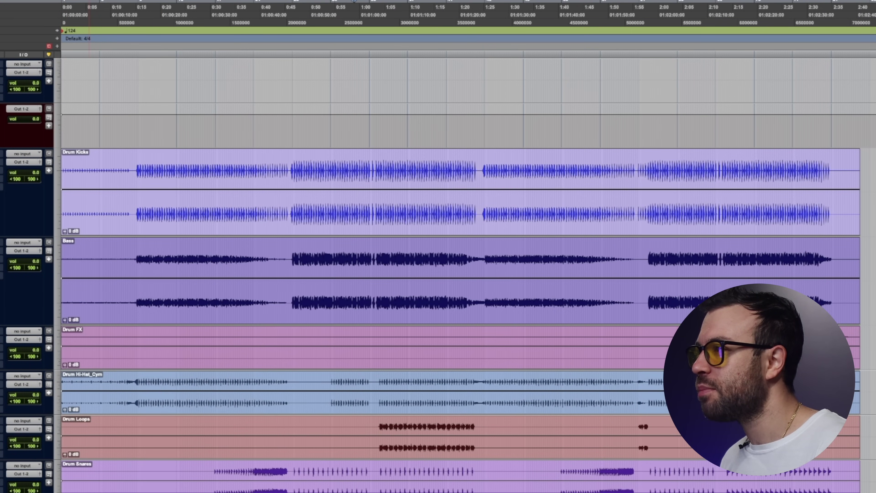
scroll(405, 316, "up", 8)
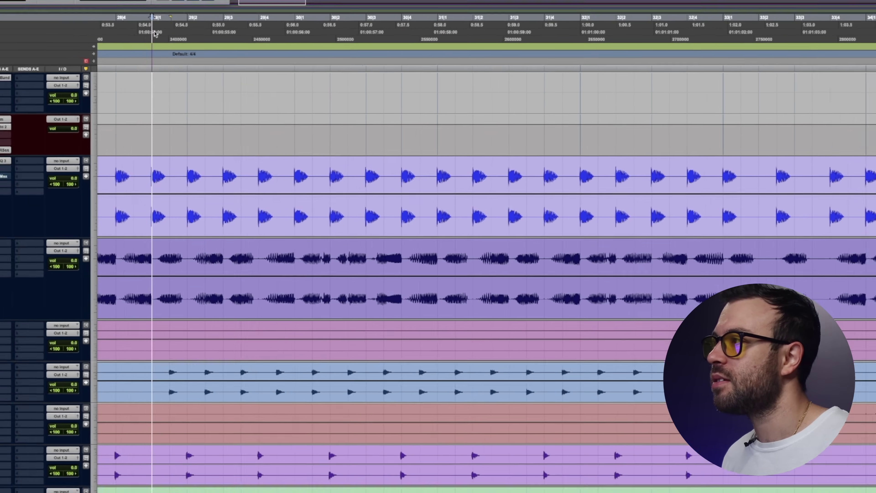
key("space")
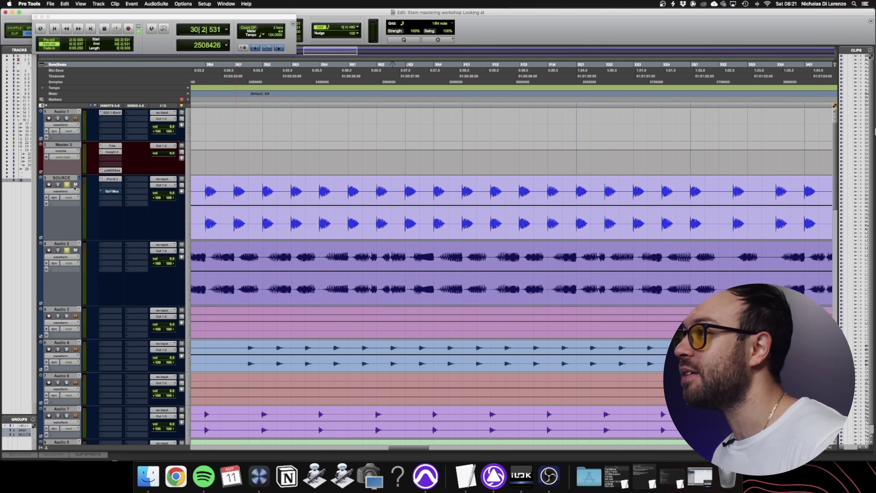
Step: Scroll down to reveal the OG, MID SEND, LO and HIGH band-split kick tracks
scroll(214, 201, "down", 15)
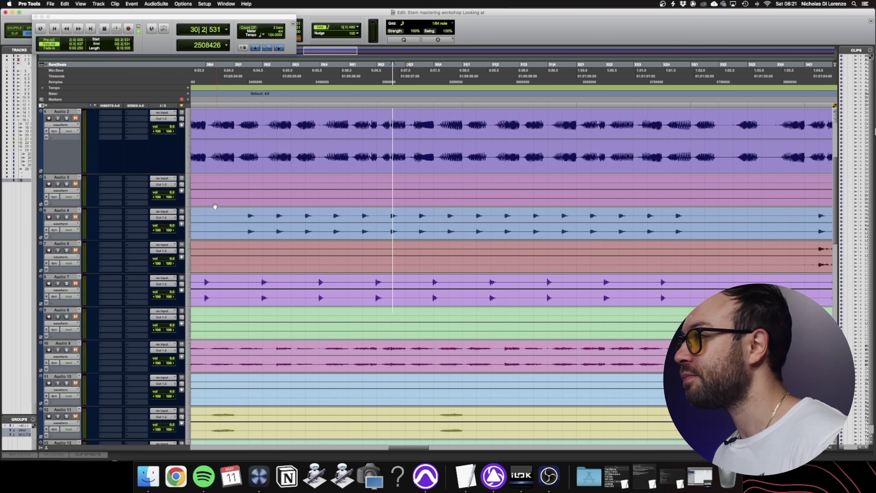
scroll(315, 262, "up", 3)
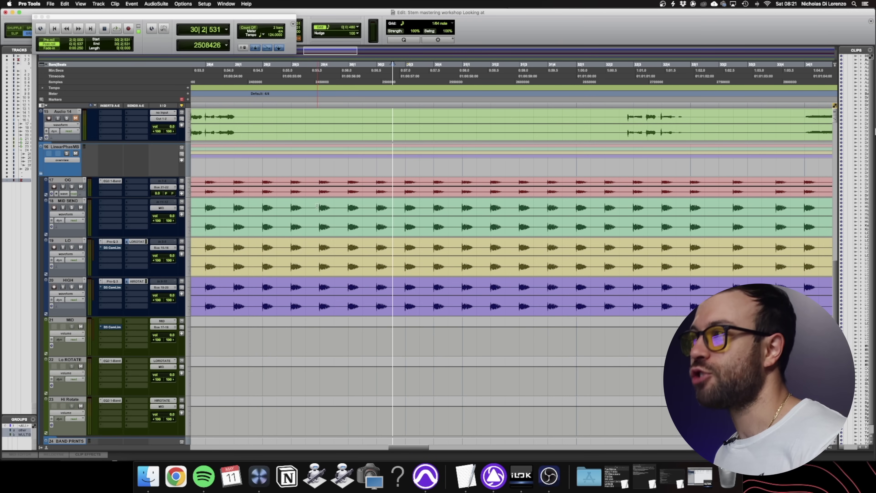
scroll(141, 192, "down", 1)
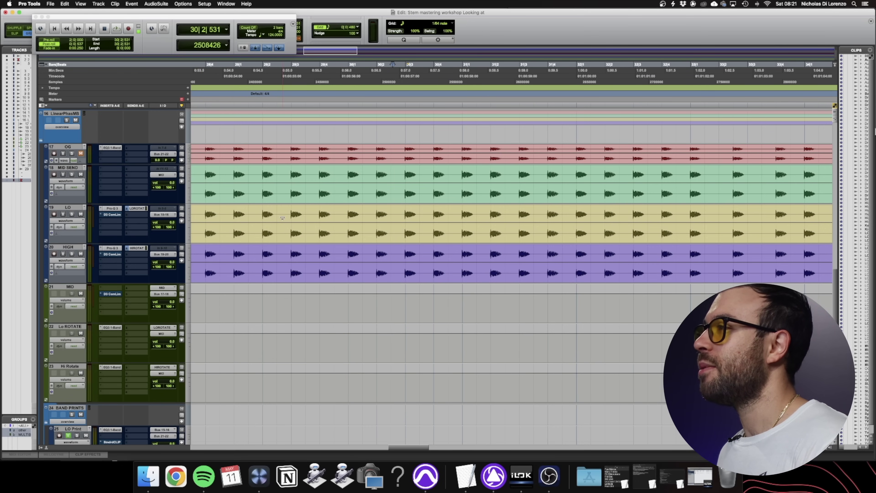
scroll(282, 218, "down", 2)
scroll(306, 251, "down", 2)
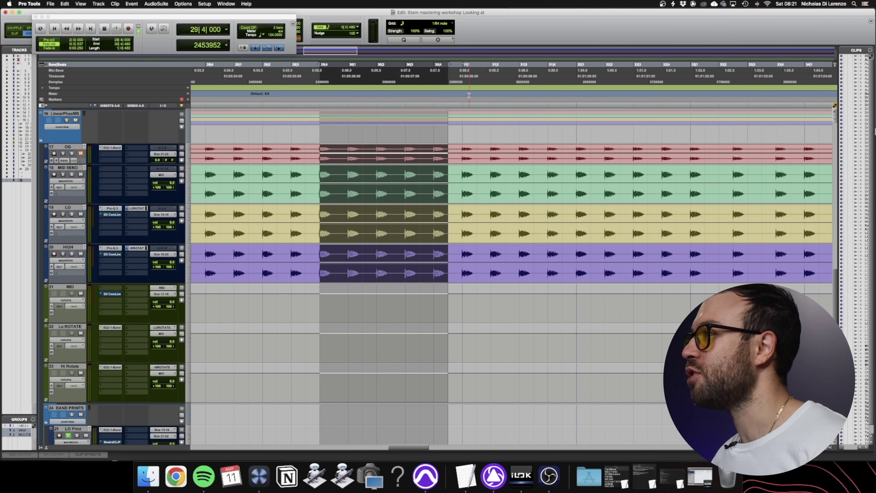
Step: Extend the selection to 31|1|000 and record the kick bands onto tracks 25–27
left_click(462, 76, "shift")
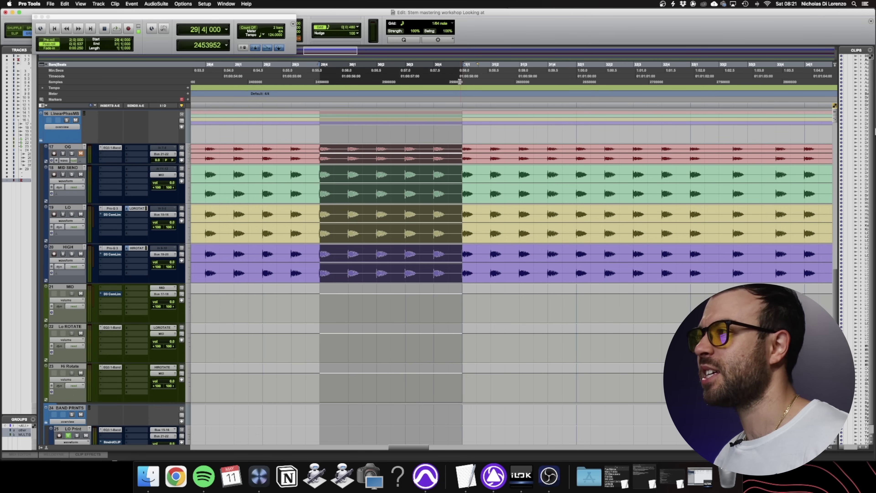
scroll(89, 325, "down", 5)
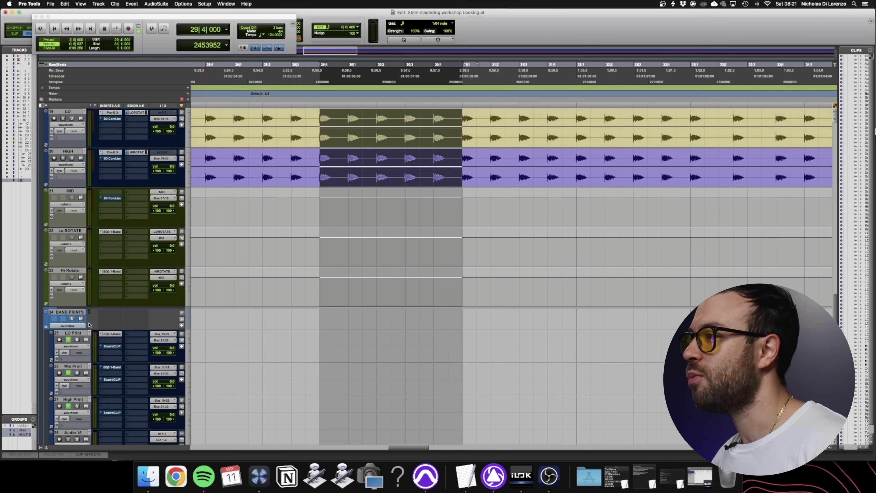
scroll(87, 357, "down", 2)
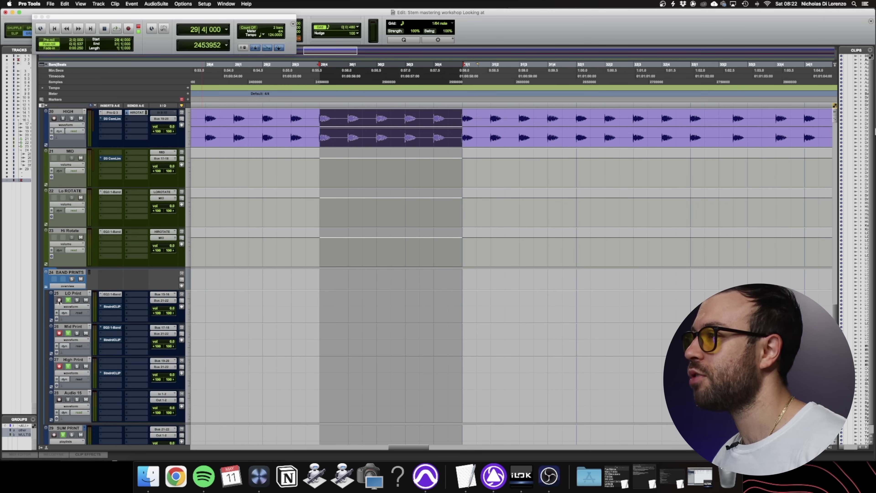
scroll(124, 116, "up", 2)
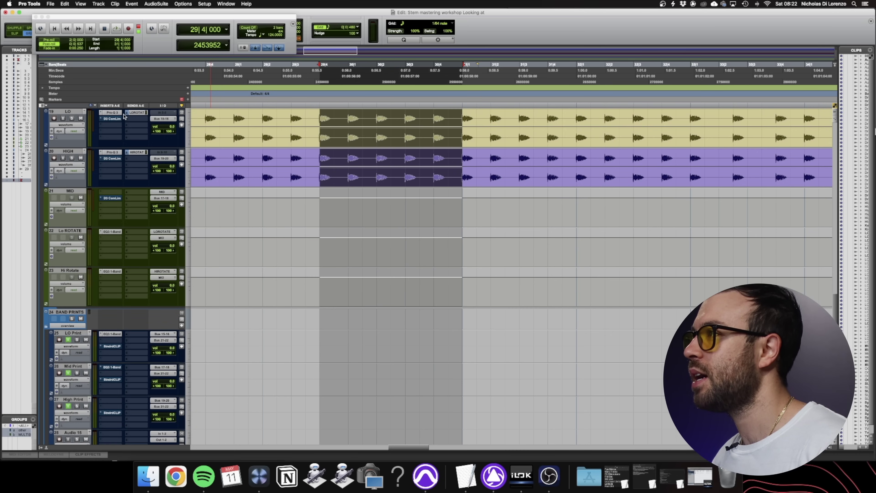
left_click(127, 51)
scroll(260, 267, "down", 4)
key("space")
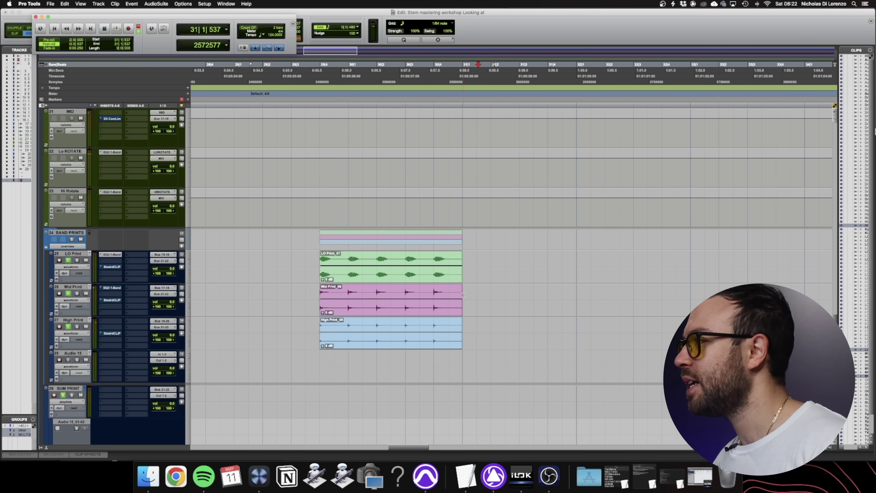
Step: Zoom in on the kick hit at 30|2|000 with taller waveforms
left_click(379, 266)
key("super+bracketright")
key("super+bracketright")
key("super+bracketright")
key("super+bracketright")
key("super+bracketright")
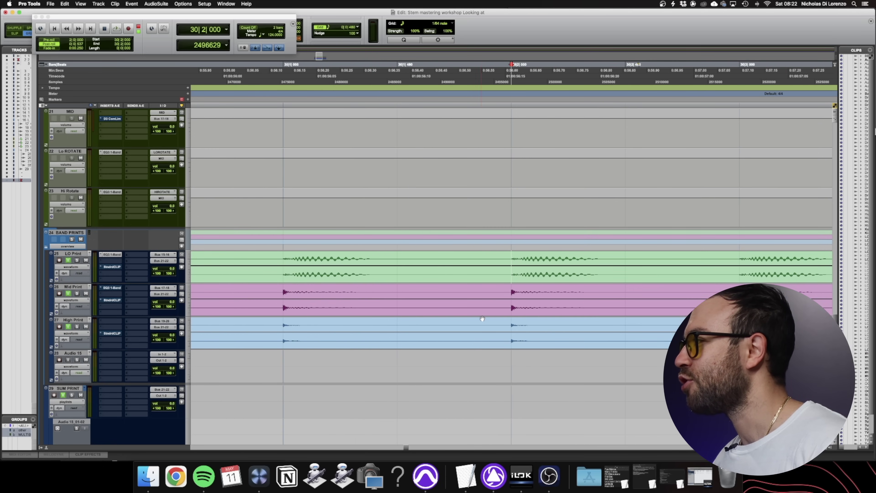
key("super+bracketleft")
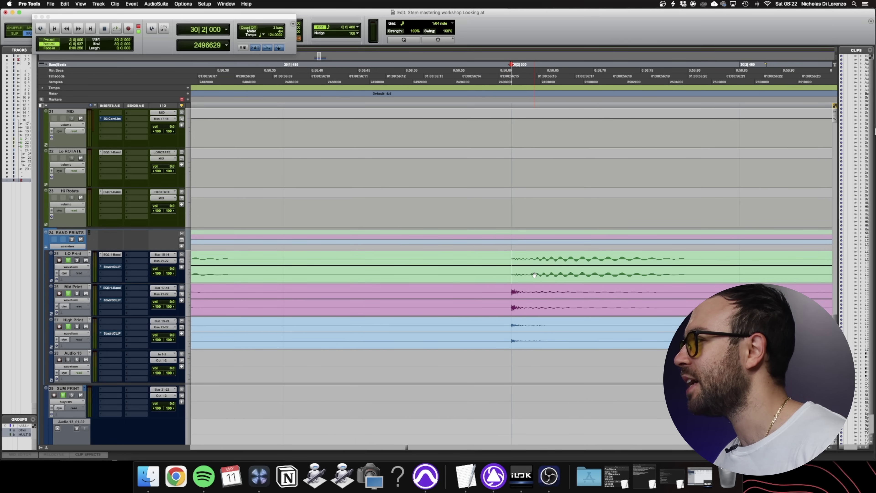
key("super+alt+bracketright")
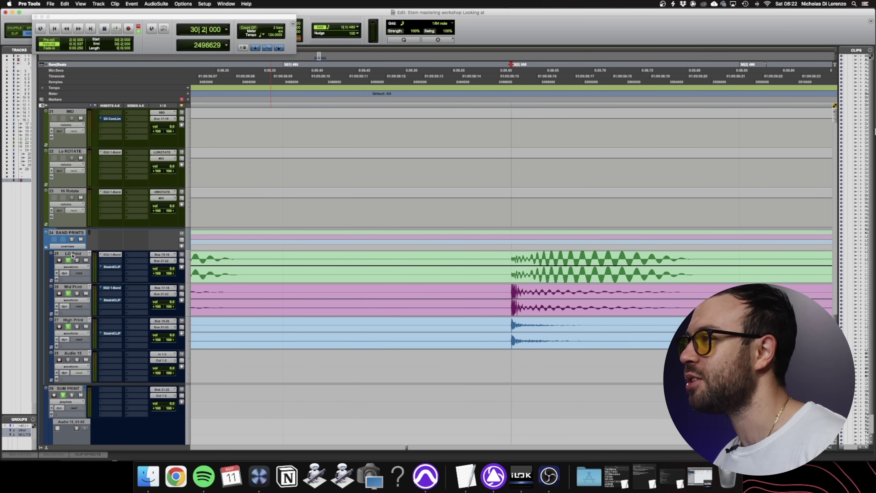
Step: Group the LO, Mid and High Print tracks as Group 1, enlarge them and record-arm them
key("super+g")
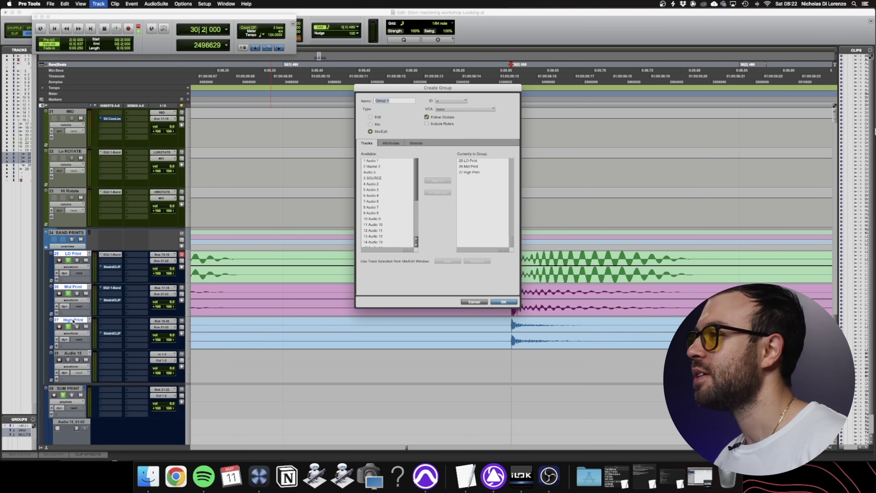
key("Return")
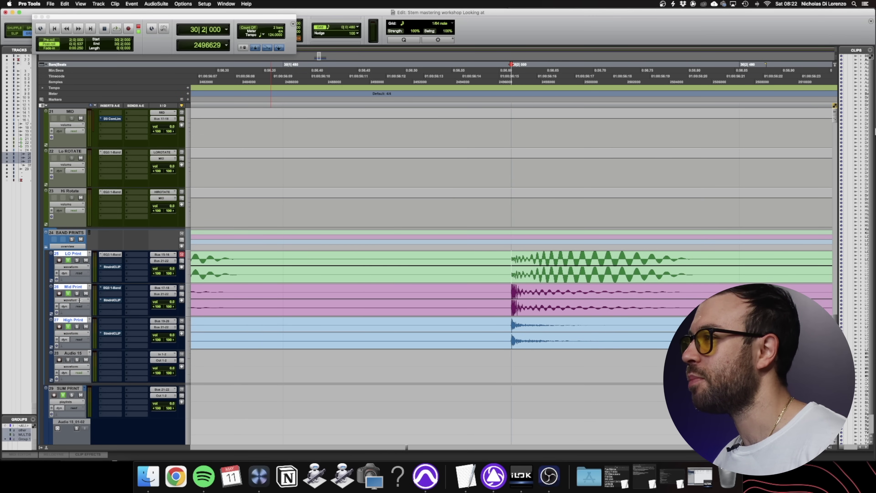
key("ctrl+Up")
key("ctrl+Up")
scroll(238, 322, "down", 3)
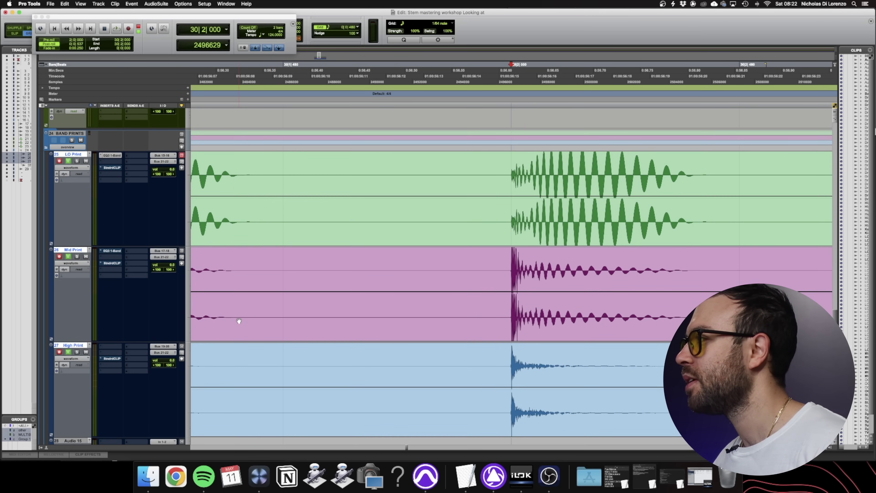
scroll(238, 321, "down", 1)
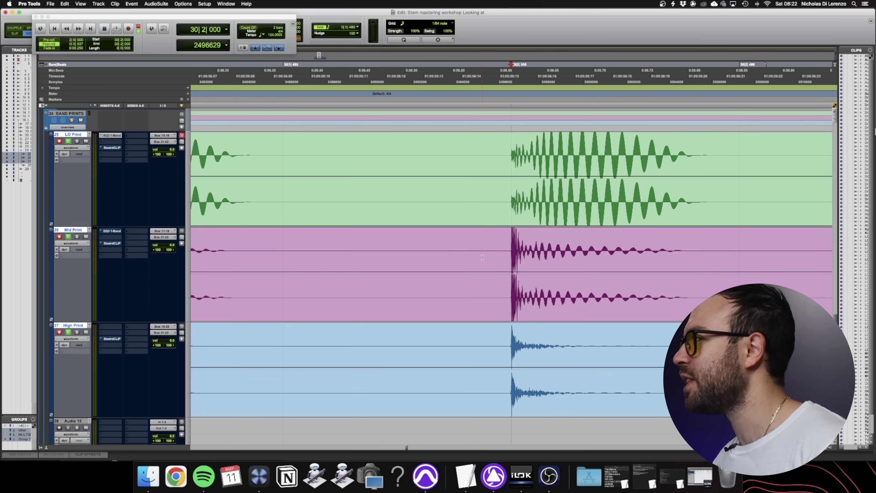
key("shift+r")
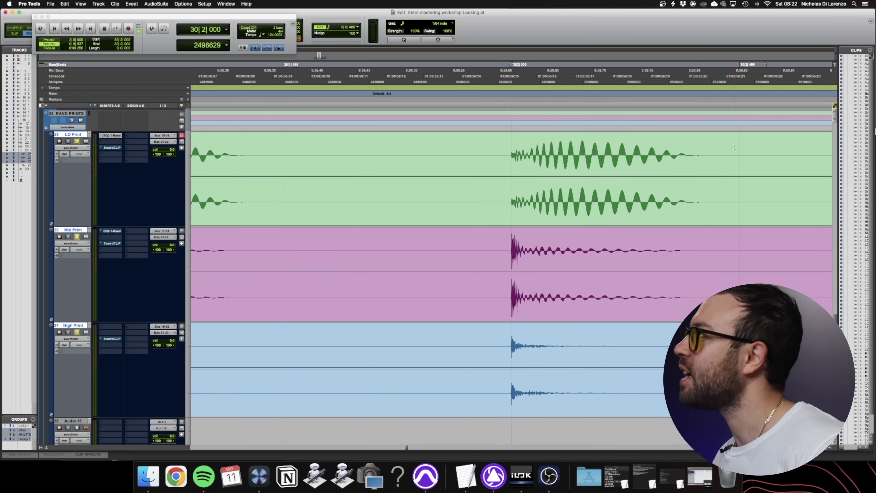
Step: Select the kick tail and the LO Print_07-02 clip on the band print tracks
left_click_drag(743, 152, 555, 170)
left_click_drag(741, 152, 565, 155)
left_click(603, 202)
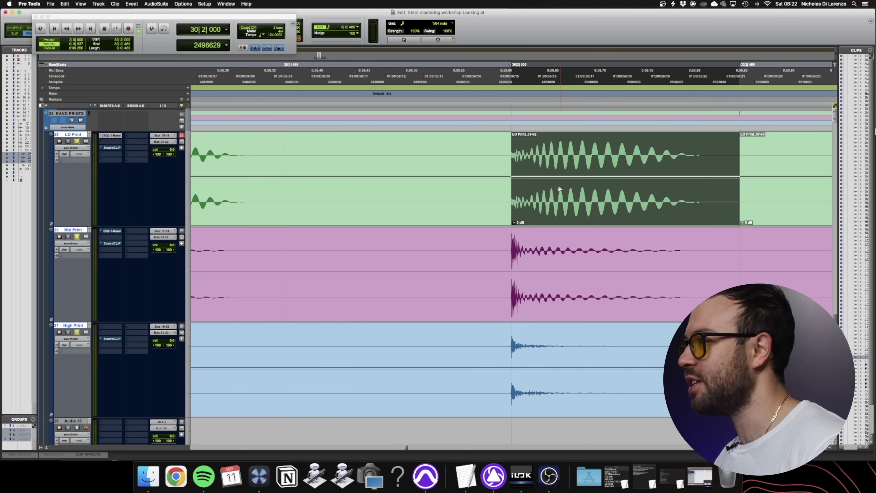
left_click(577, 159)
left_click(579, 214)
key("super+bracketright")
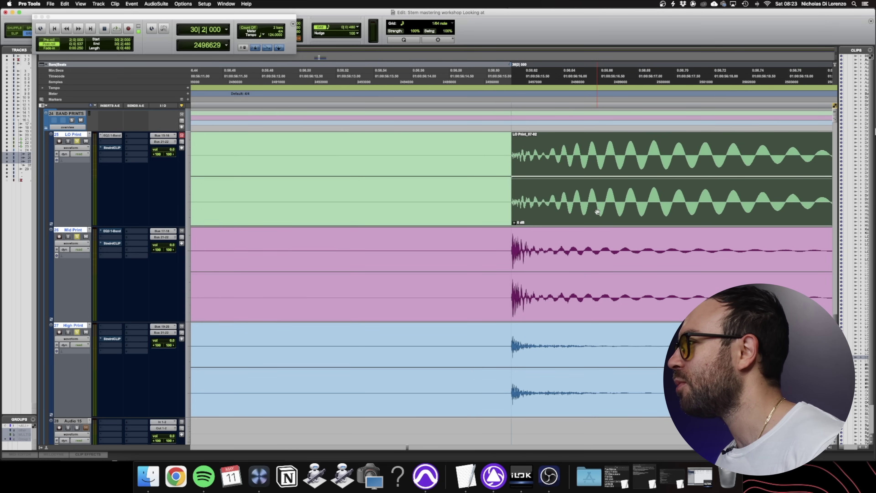
key("super+bracketleft")
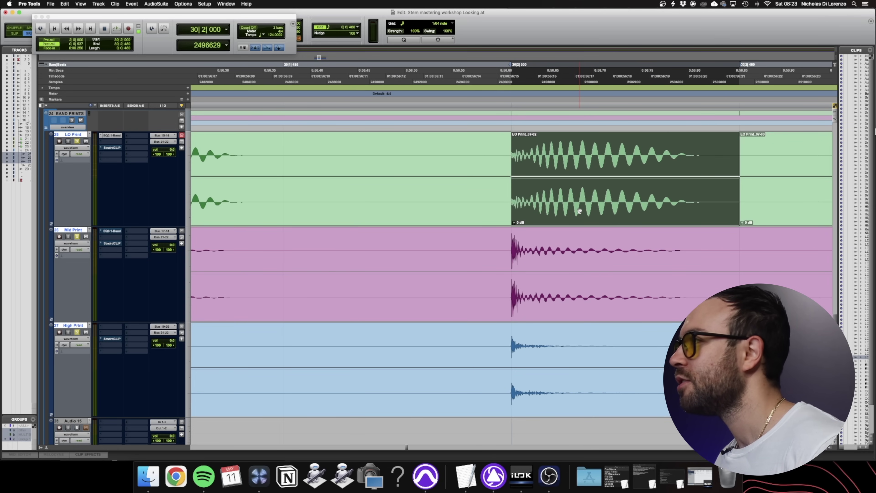
Step: In free editing, separate all three band print clips at 30|1|480 and 30|3|000
left_click(13, 34)
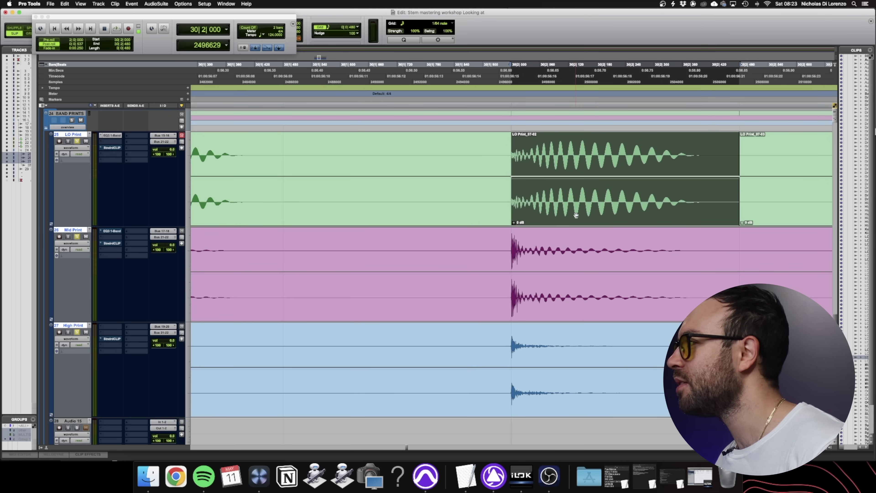
key("super+bracketleft")
key("super+bracketleft")
key("super+bracketright")
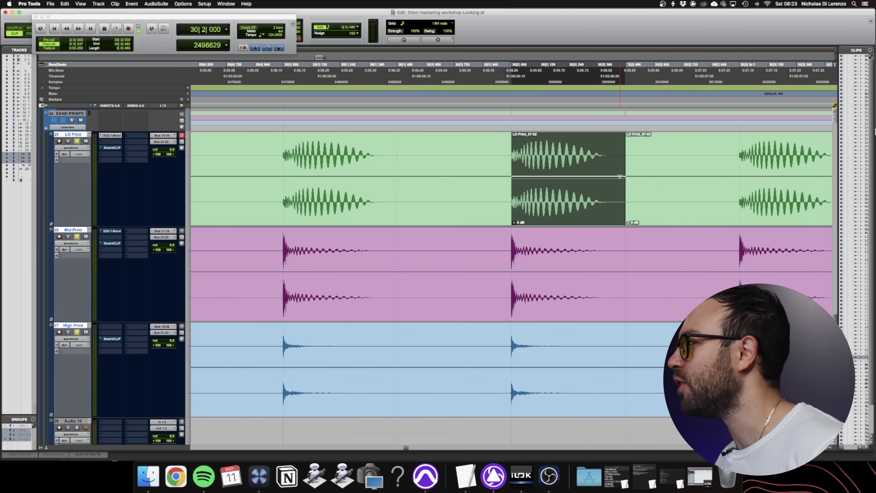
left_click_drag(739, 155, 431, 363)
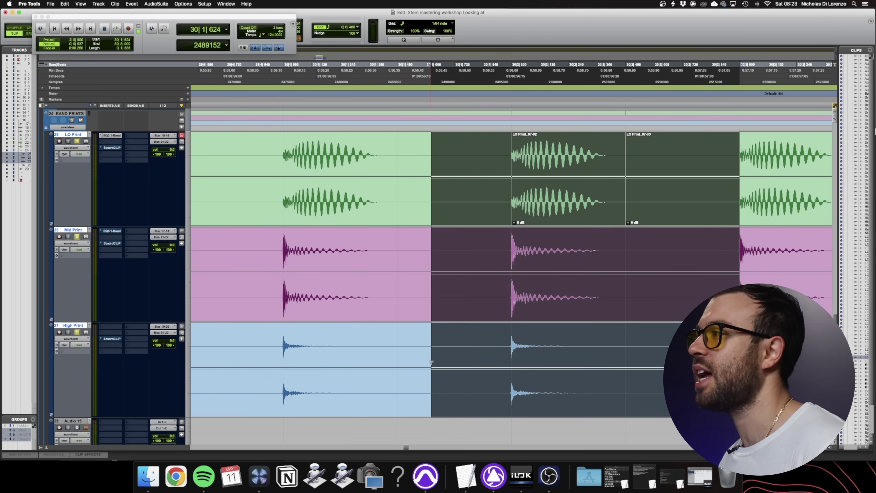
left_click_drag(736, 147, 626, 269)
left_click_drag(571, 268, 411, 360)
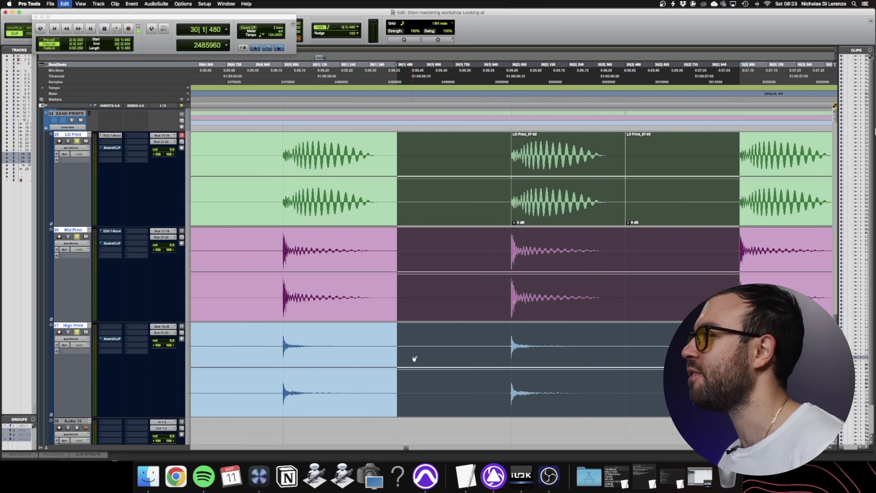
key("super+e")
left_click(589, 151)
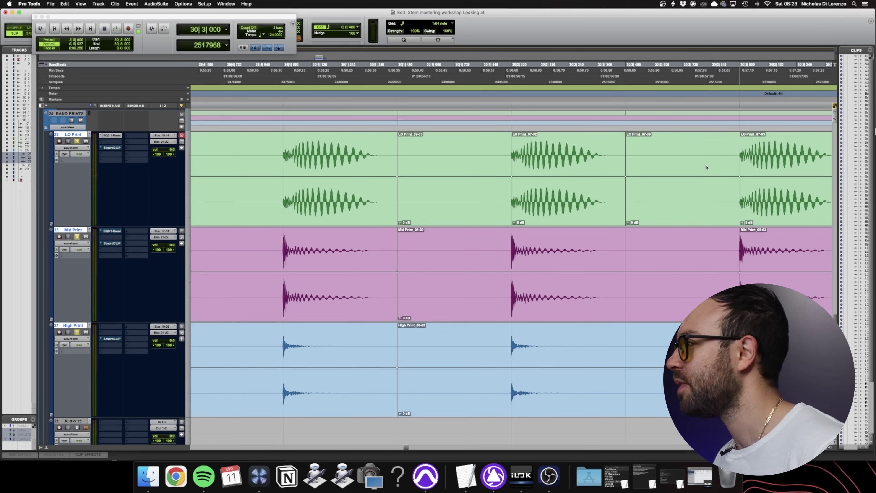
Step: Loop the kick and nudge LO Print_07-02 slightly earlier, undoing a trial cut of LO Print_07-07
left_click(587, 307)
key("space")
left_click_drag(557, 208, 551, 208)
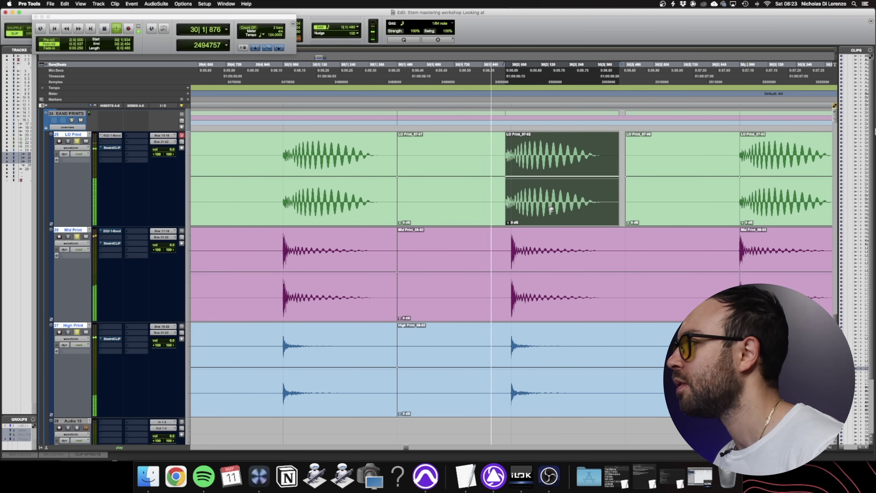
left_click_drag(546, 211, 545, 211)
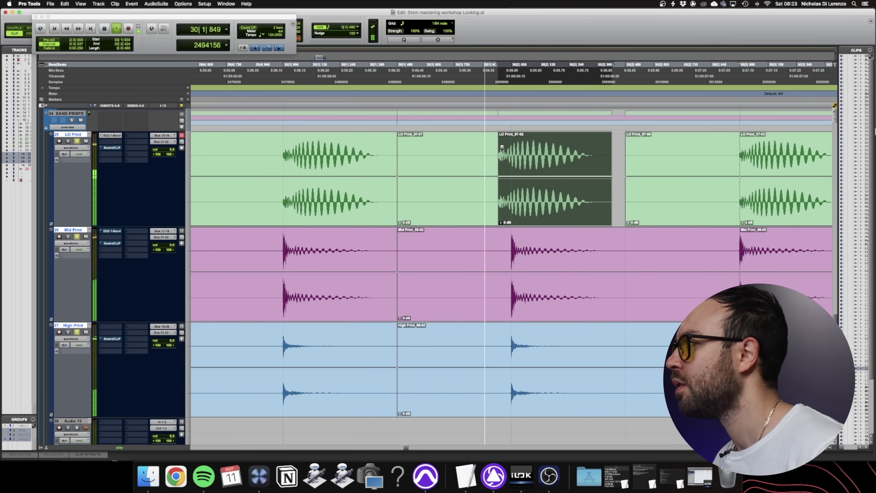
left_click(431, 193)
key("super+x")
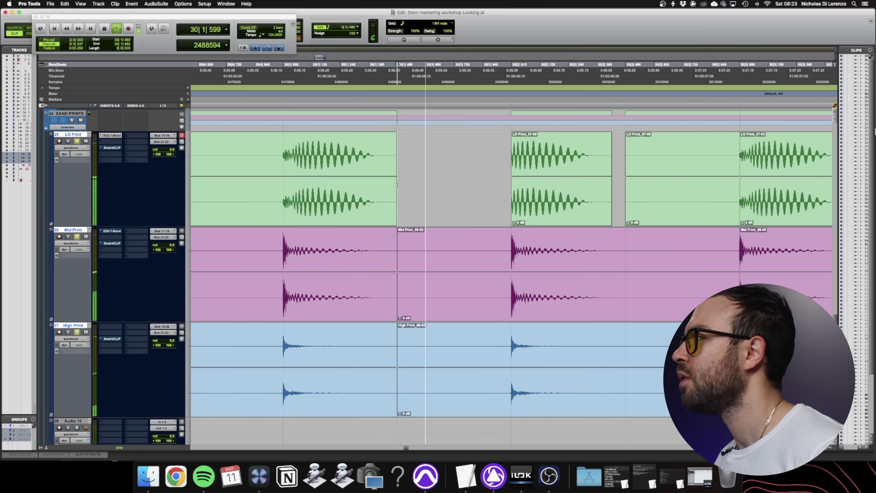
key("space")
key("super+z")
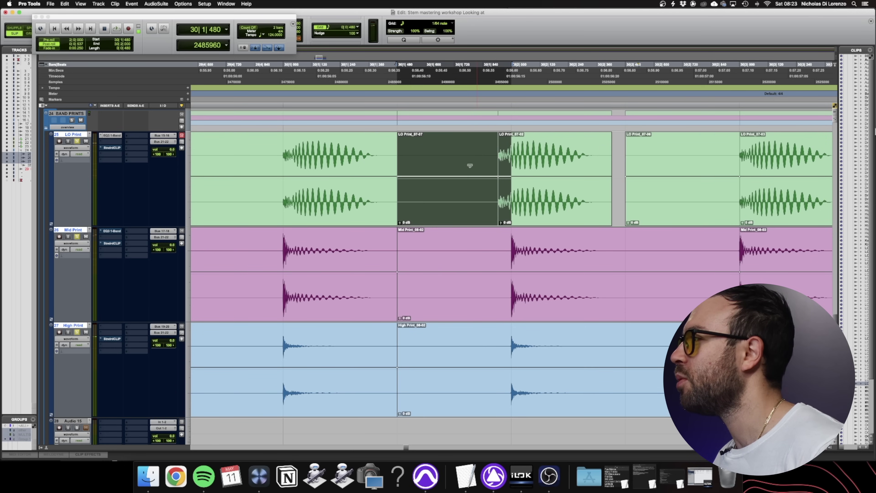
Step: Split LO Print at 30|1|480–30|2|000 to isolate its short leading slice
scroll(484, 169, "down", 2)
left_click(534, 128)
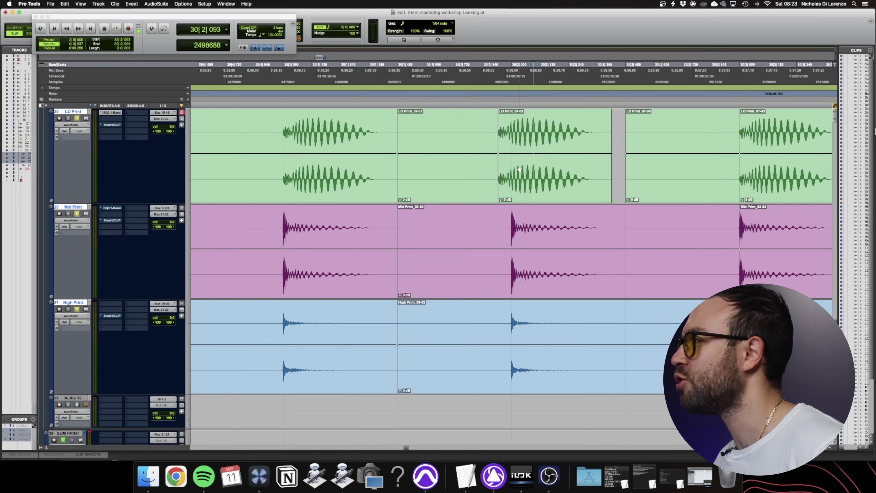
left_click_drag(511, 121, 404, 128)
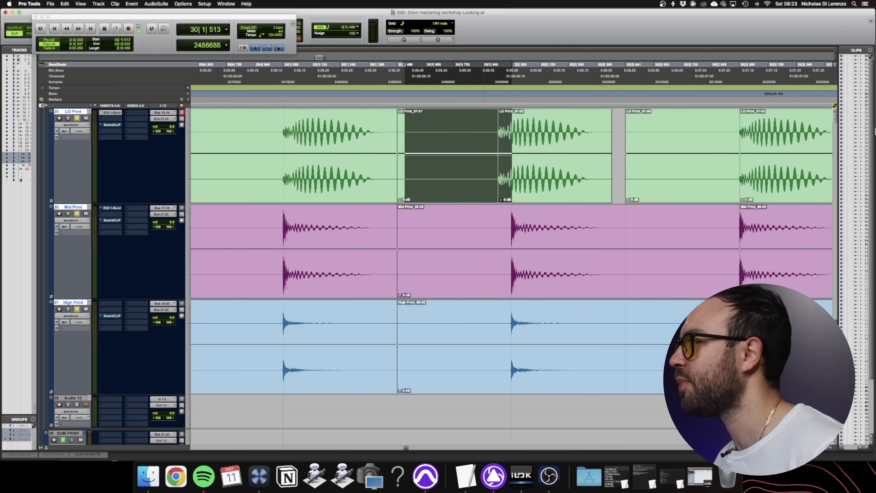
left_click_drag(506, 132, 398, 138)
key("super+e")
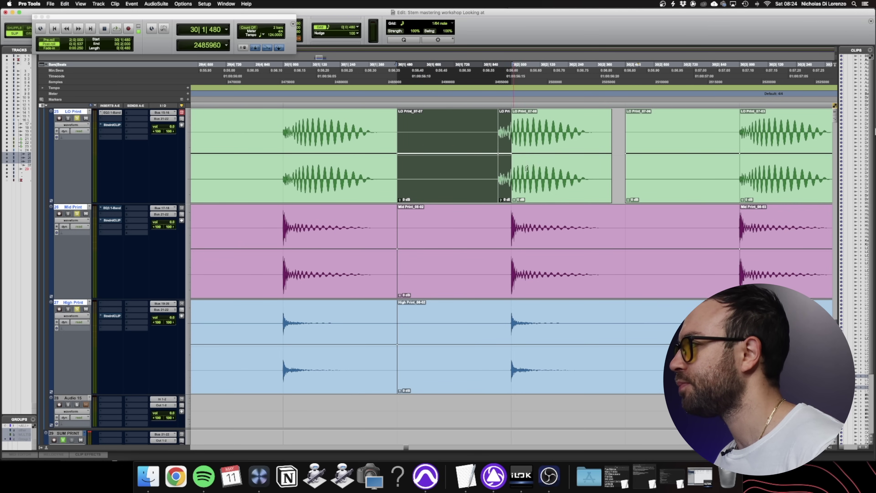
left_click(544, 122)
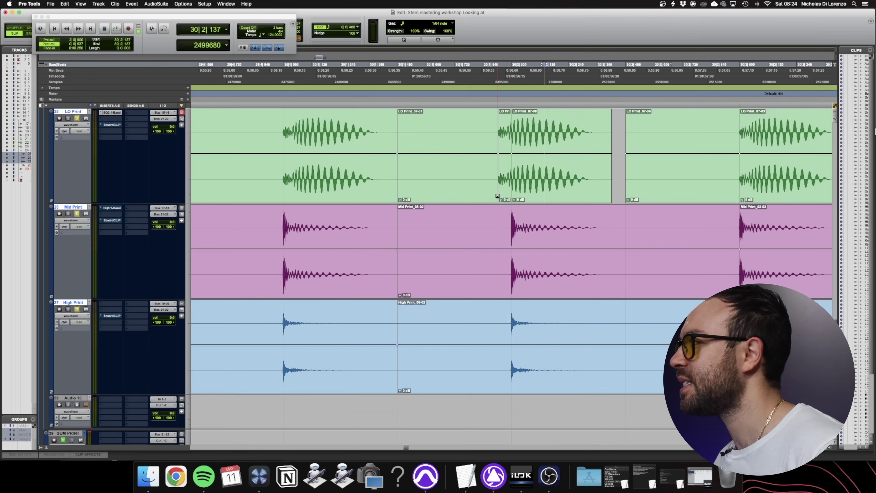
Step: Copy the short LO Print slice down onto the Audio 15 track
left_click(539, 155)
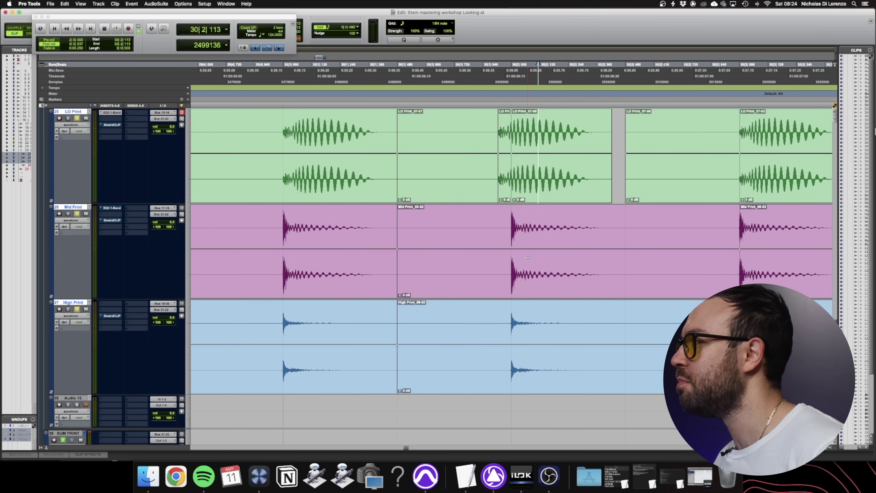
double_click(505, 188)
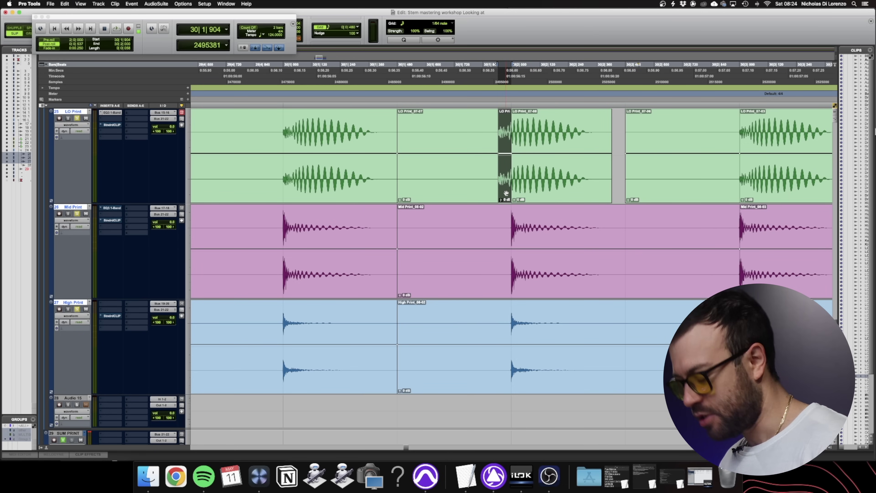
left_click_drag(505, 193, 518, 417)
Step: Delete the extra slice on Audio 15 and mute LO Print_07-07 plus the short LO slice
left_click(536, 422)
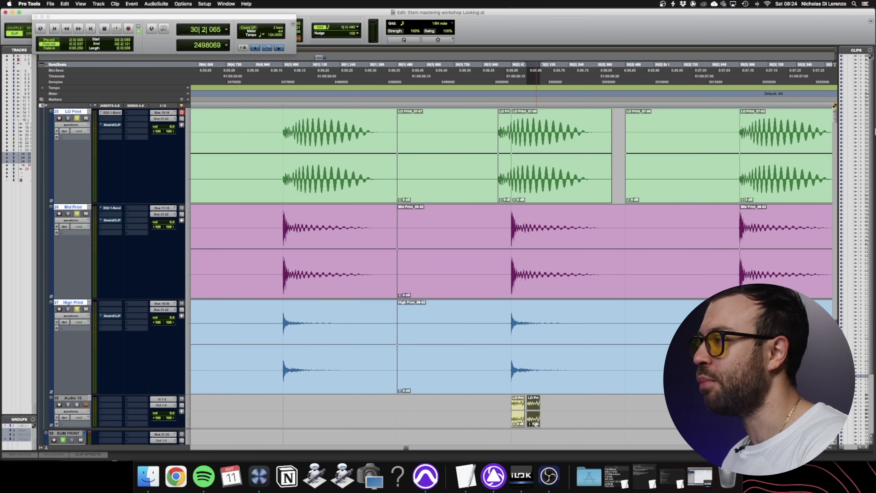
key("Delete")
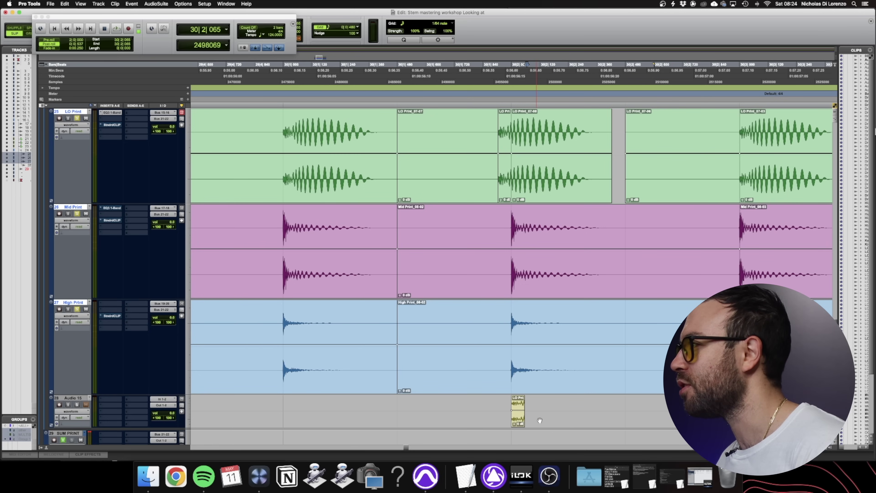
left_click_drag(500, 195, 496, 196)
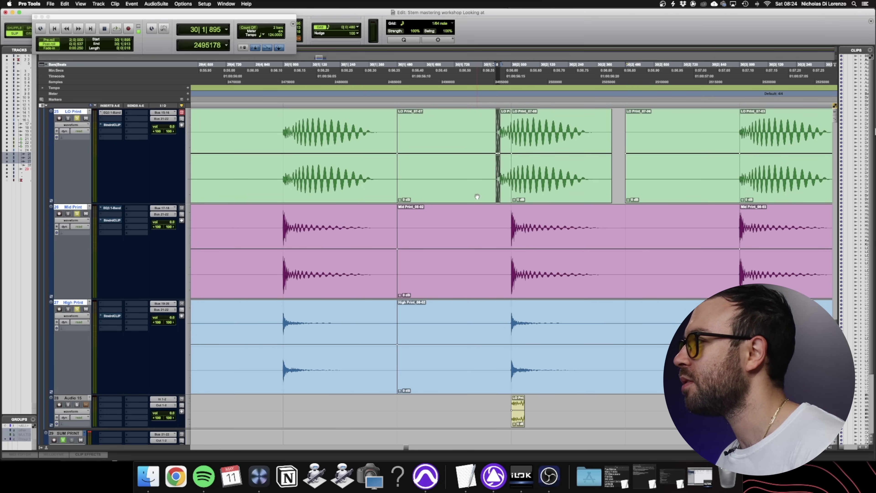
left_click(505, 193)
left_click(465, 194, "shift")
key("super+m")
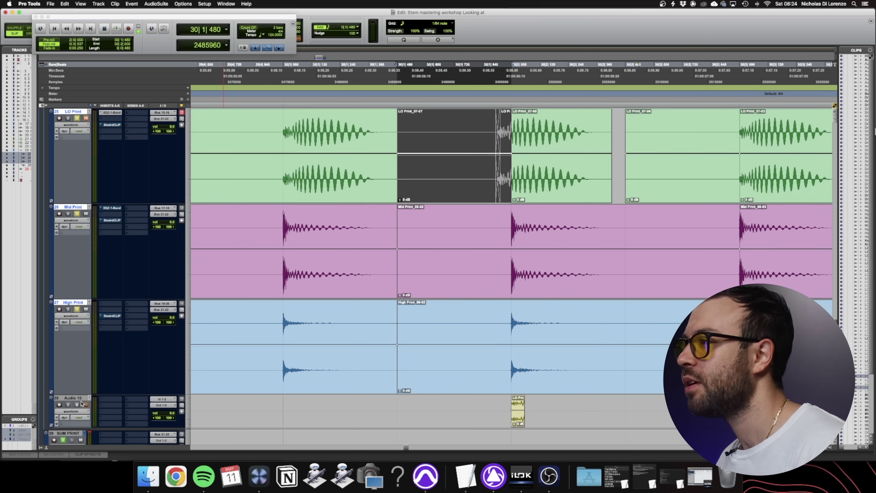
Step: Loop the kick hit while toggling Audio 15's mute to compare the layered attack
left_click_drag(623, 406, 398, 409)
left_click(740, 411)
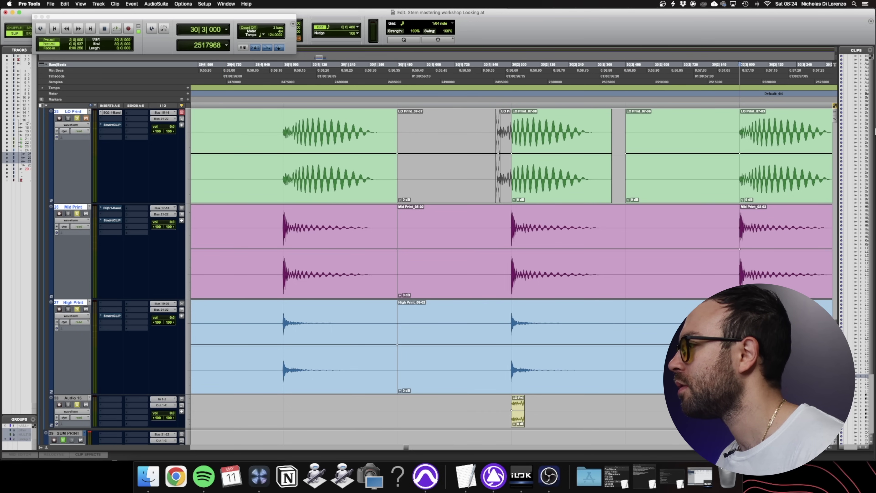
left_click(593, 375)
key("space")
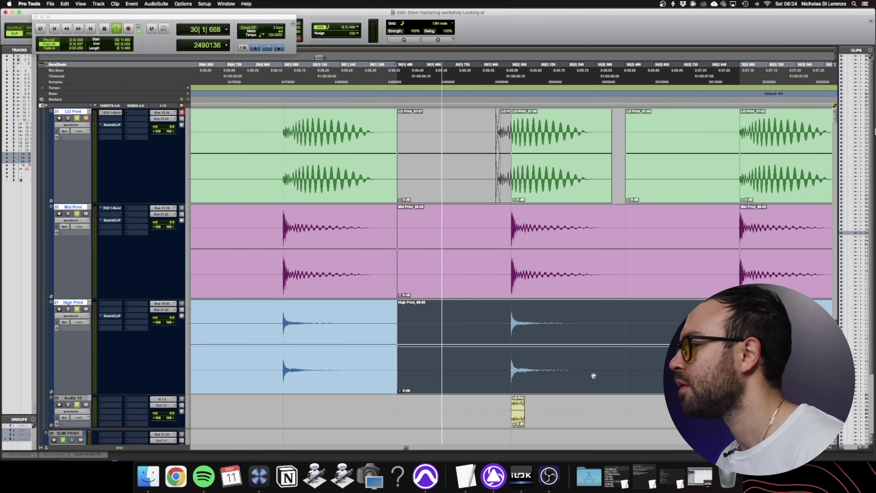
left_click(85, 405)
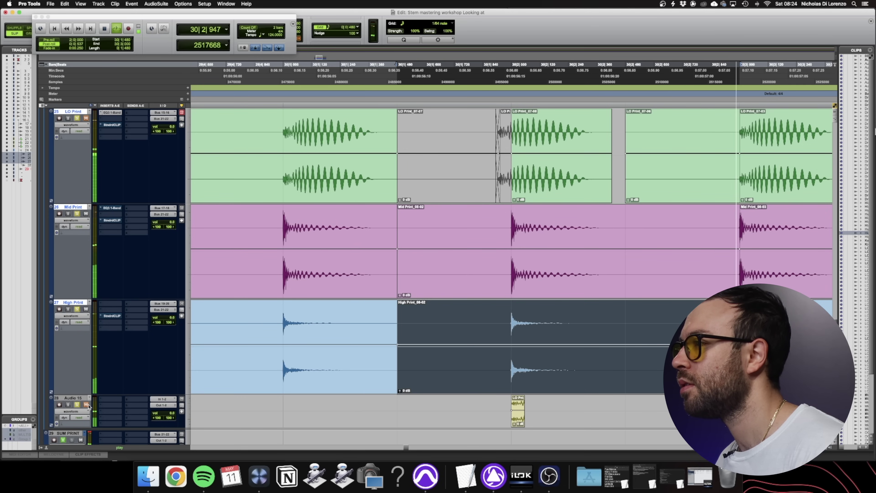
left_click(521, 401)
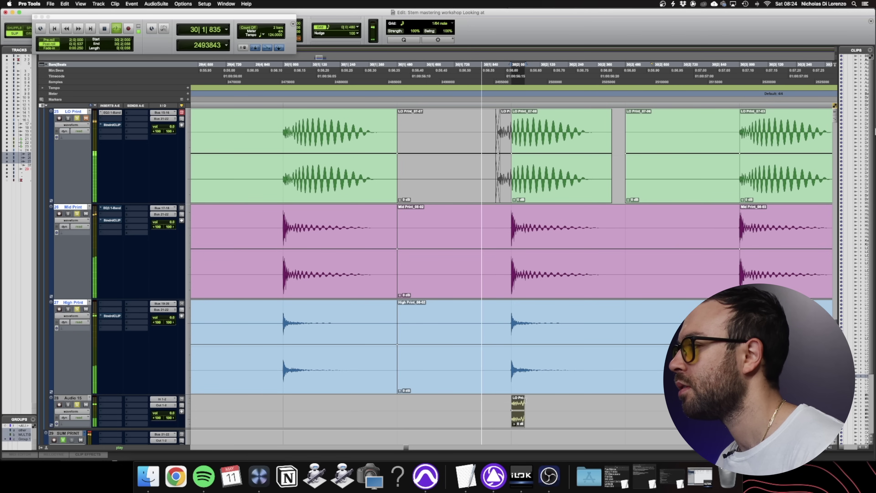
left_click_drag(536, 405, 519, 407)
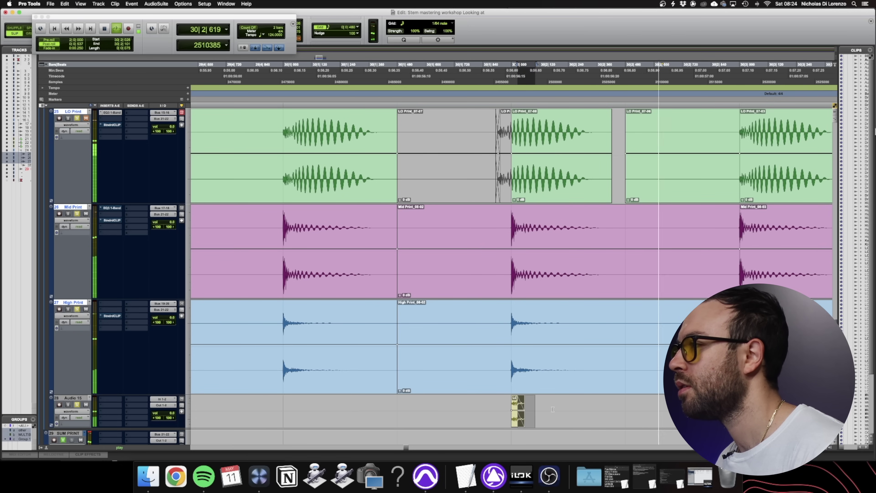
left_click(86, 404)
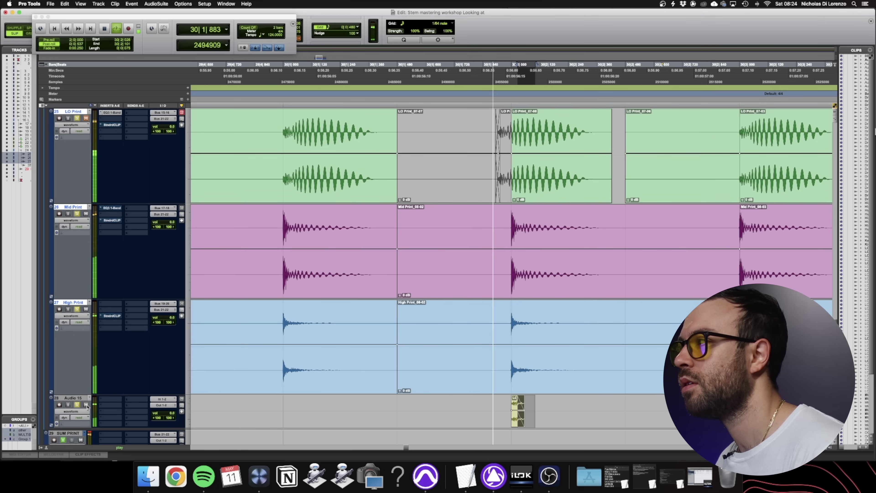
key("space")
Step: Zoom in on the LO Print_07-08 kick hit and select it across all three band prints
left_click(567, 176)
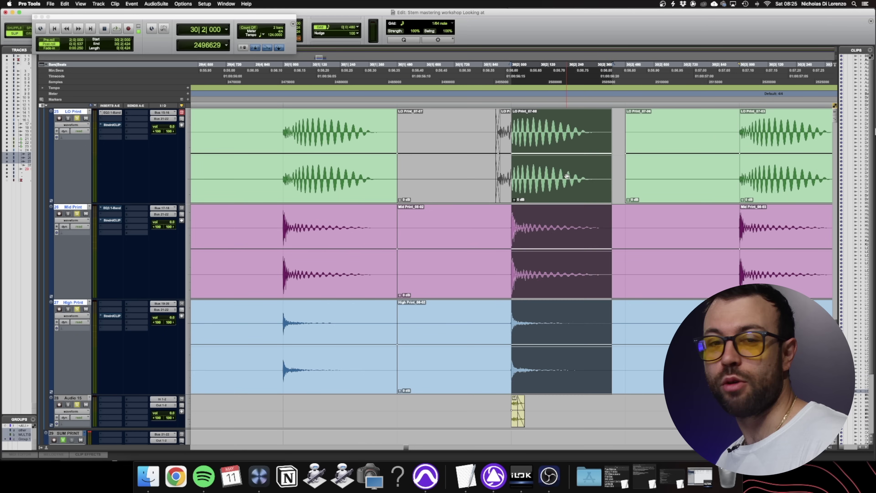
left_click(653, 140)
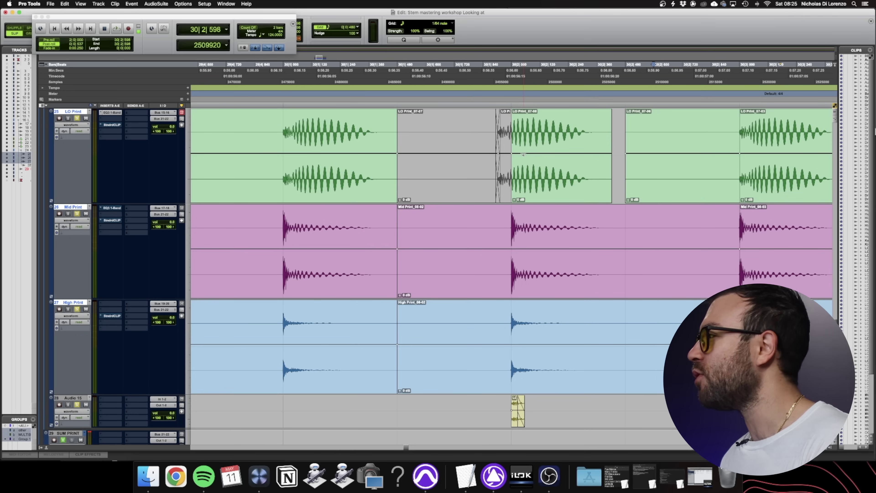
scroll(544, 166, "up", 1)
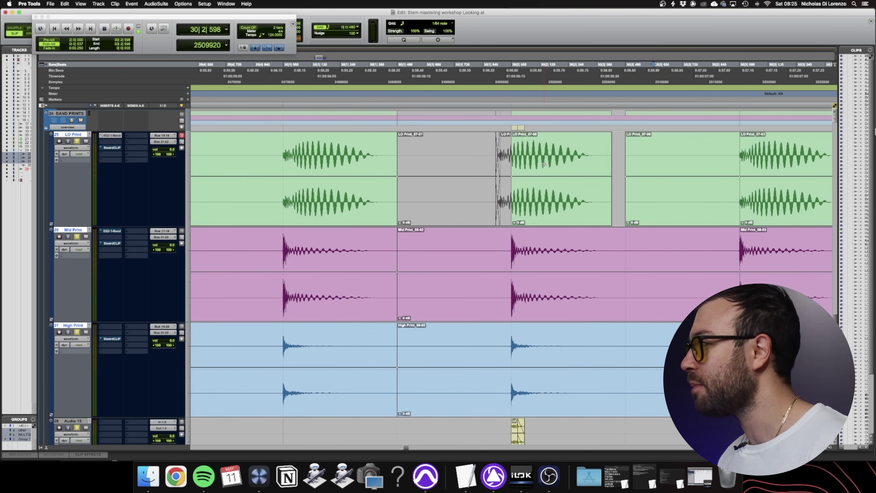
scroll(544, 165, "up", 2)
scroll(543, 165, "down", 4)
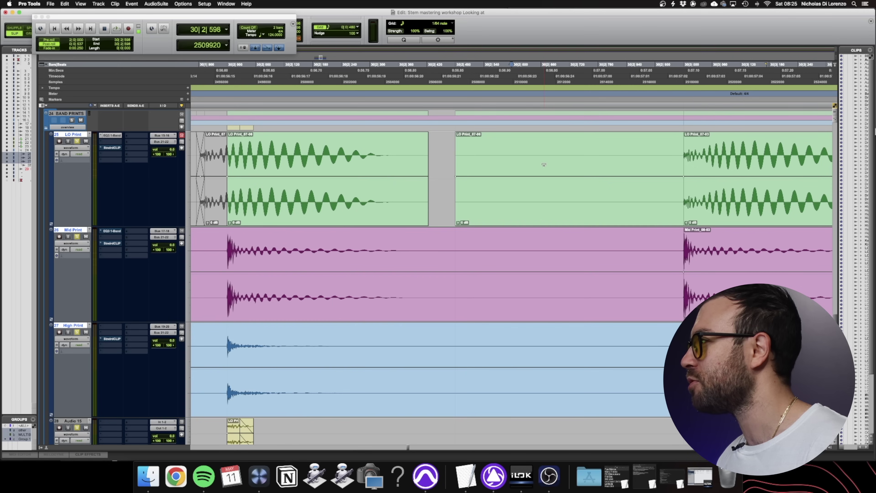
scroll(518, 174, "up", 3)
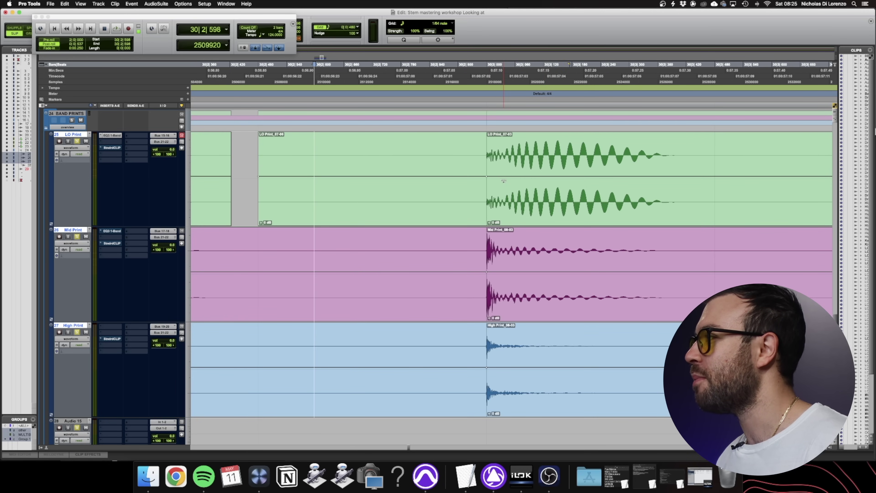
scroll(506, 178, "down", 1)
left_click(344, 186)
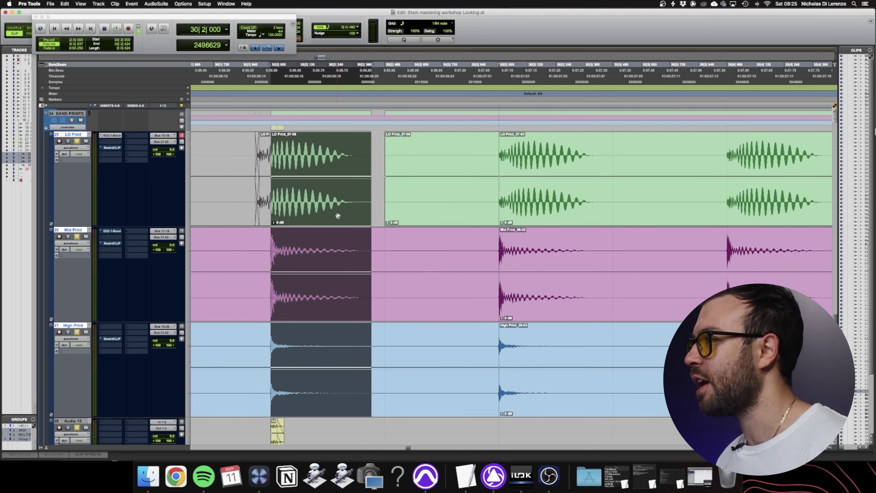
scroll(337, 215, "left", 3)
scroll(433, 200, "up", 1)
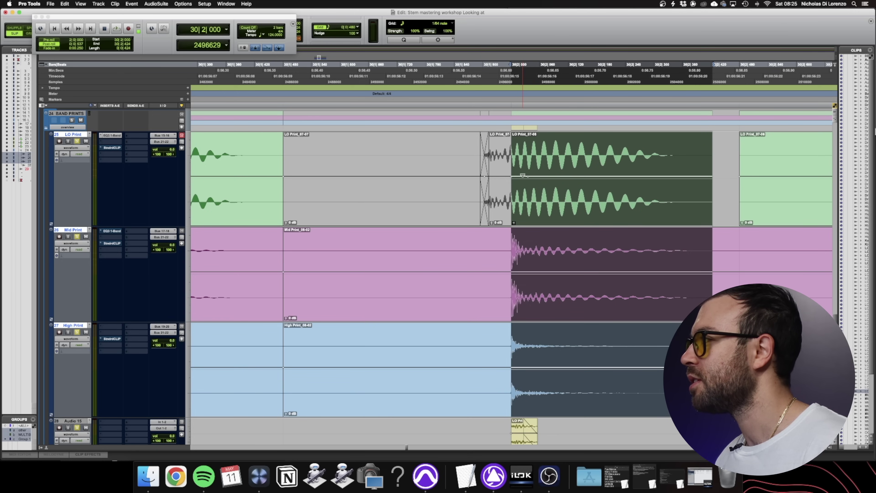
Step: Draw a LO Print clip-gain envelope holding about +2.2 dB, sloping to -6.9 dB on the tail
left_click(533, 167)
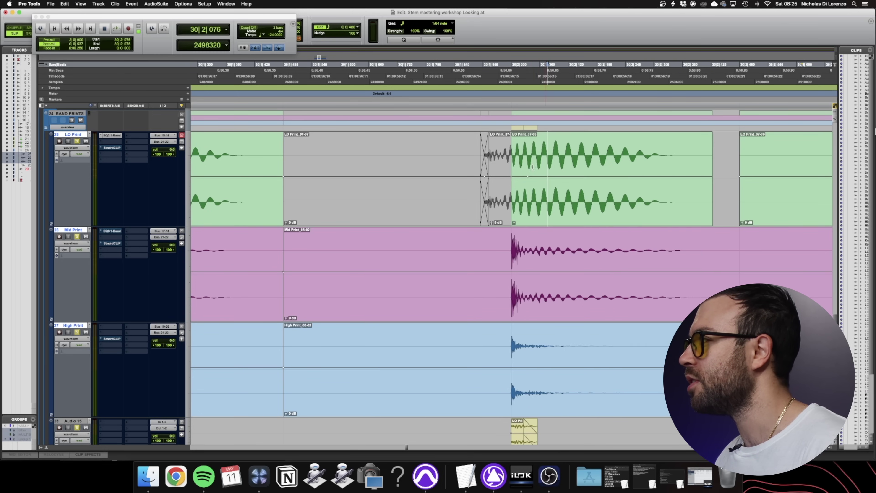
left_click_drag(521, 176, 520, 172)
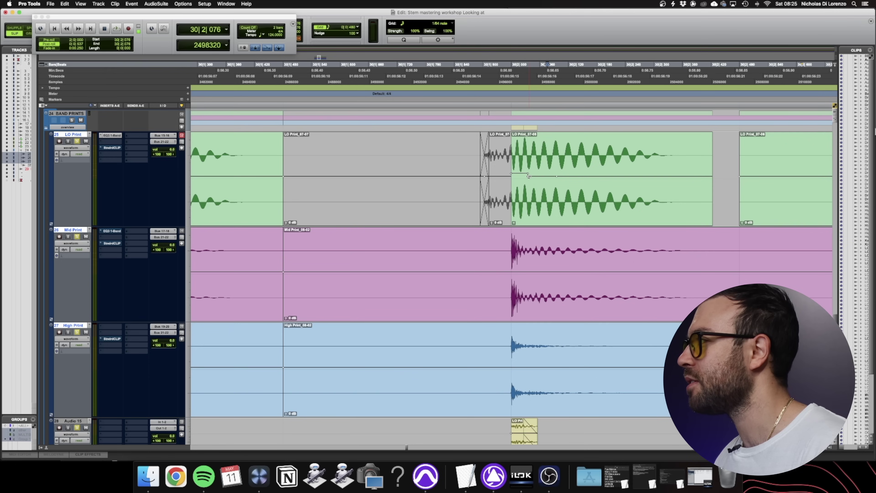
left_click_drag(529, 176, 562, 185)
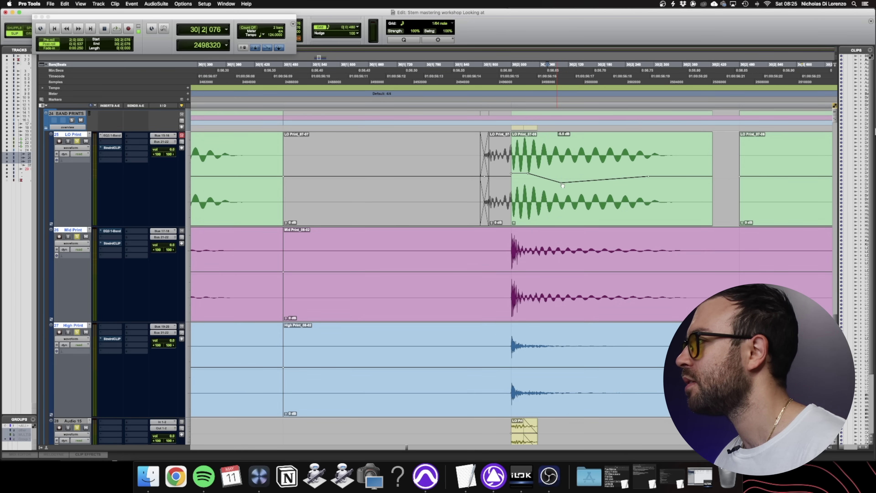
left_click(619, 179)
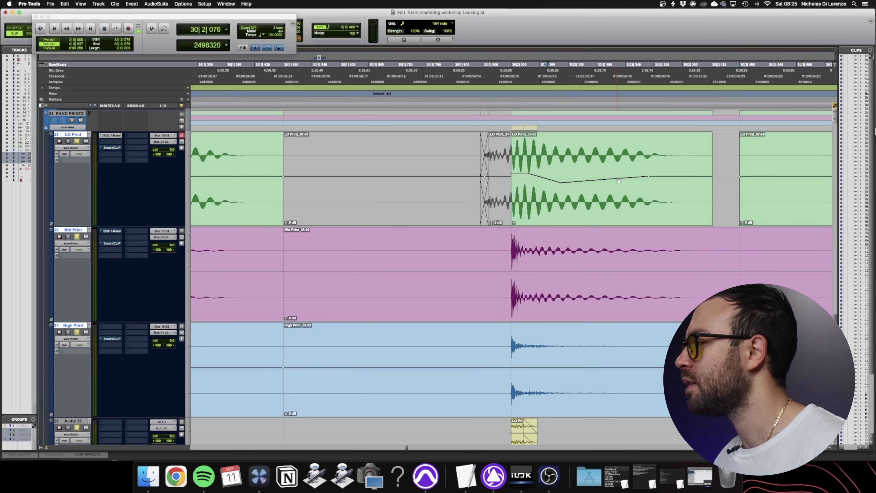
left_click_drag(618, 180, 632, 185)
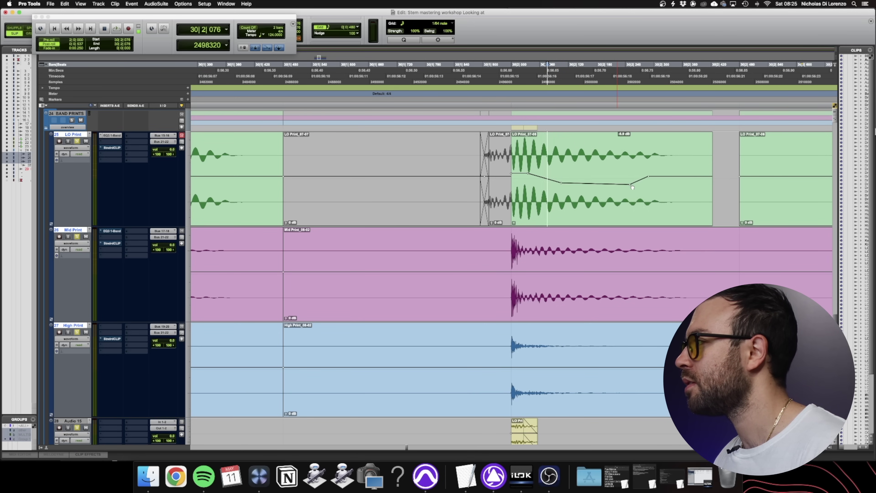
left_click(561, 182, "alt")
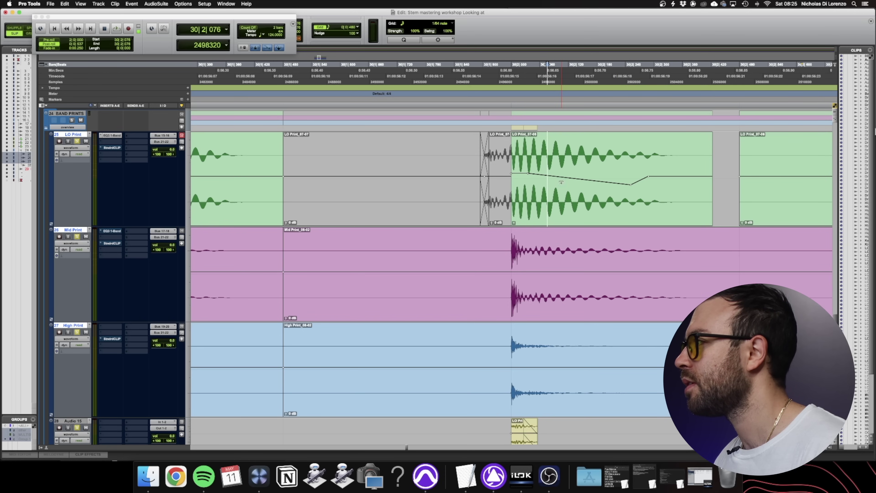
left_click(529, 174, "alt")
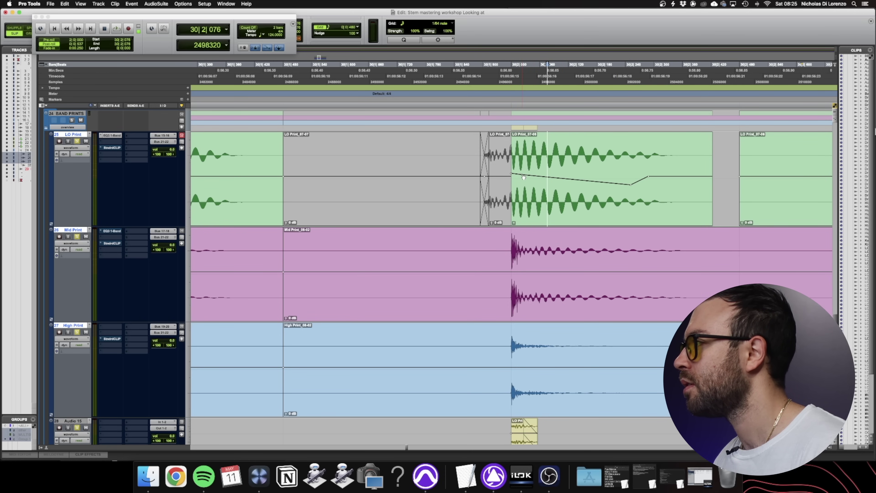
left_click_drag(540, 176, 541, 176)
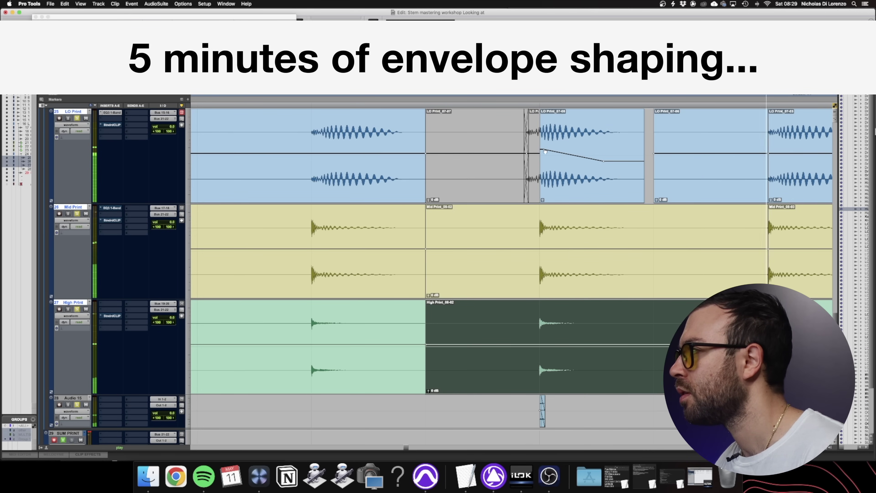
Step: Zoom out to the band print clips and record the summed kick onto the SUM PRINT track
key("super+bracketleft")
left_click_drag(433, 227, 575, 235)
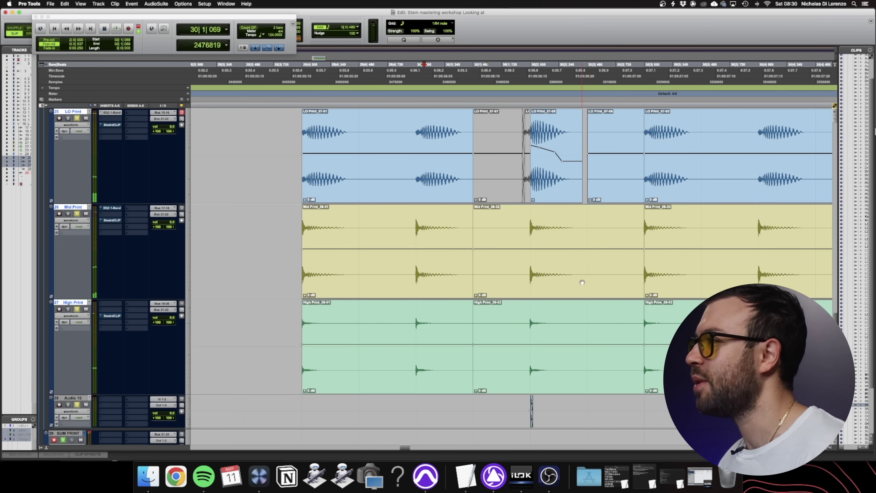
left_click(581, 283)
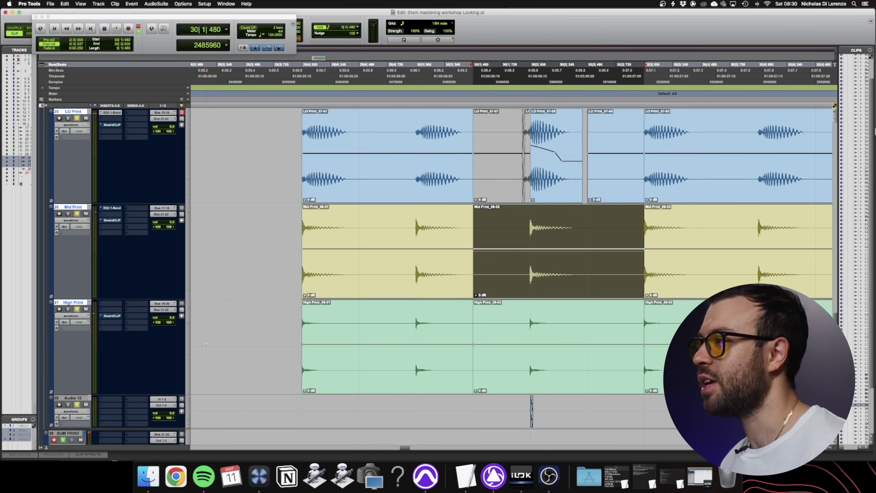
scroll(206, 346, "down", 5)
scroll(333, 364, "up", 2)
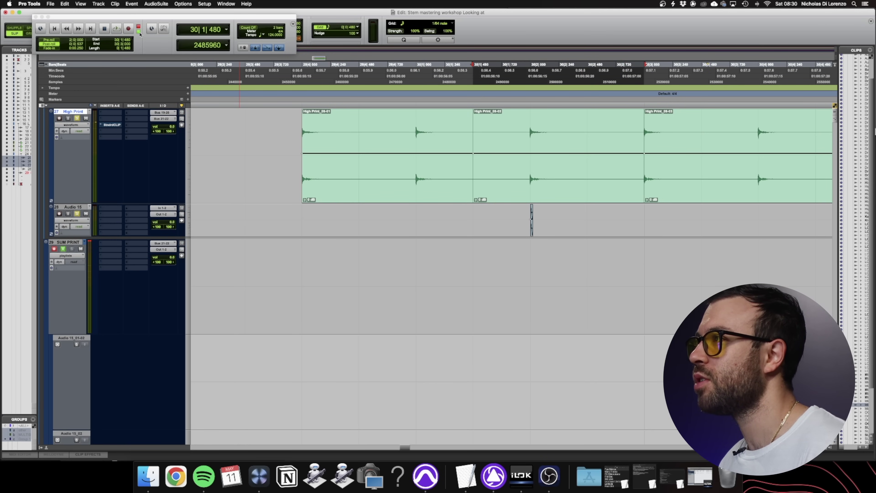
left_click(128, 29)
key("space")
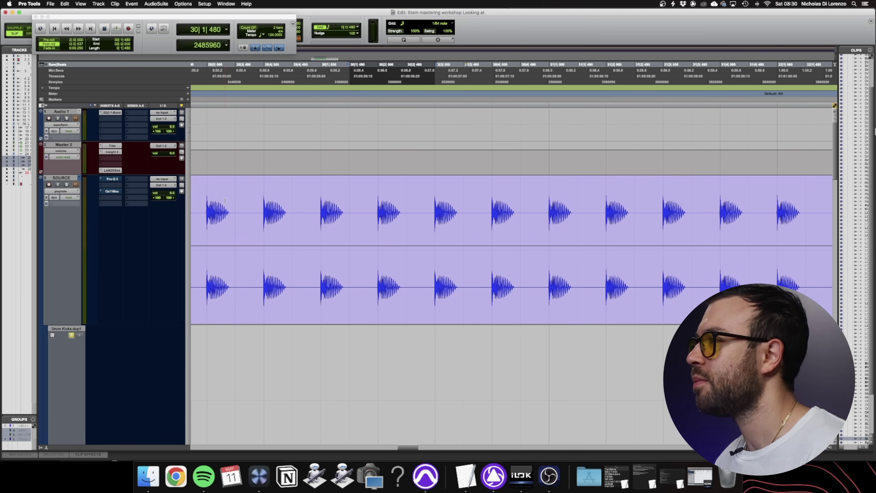
Step: Paste the SUM PRINT clip onto the empty Drum Kicks.dup1 playlist
left_click(277, 353)
left_click(288, 350)
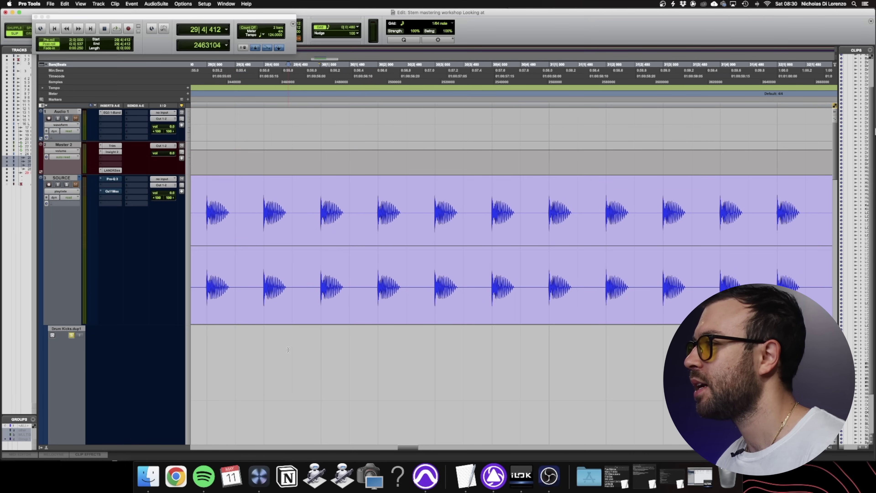
key("super+v")
key("super+bracketright")
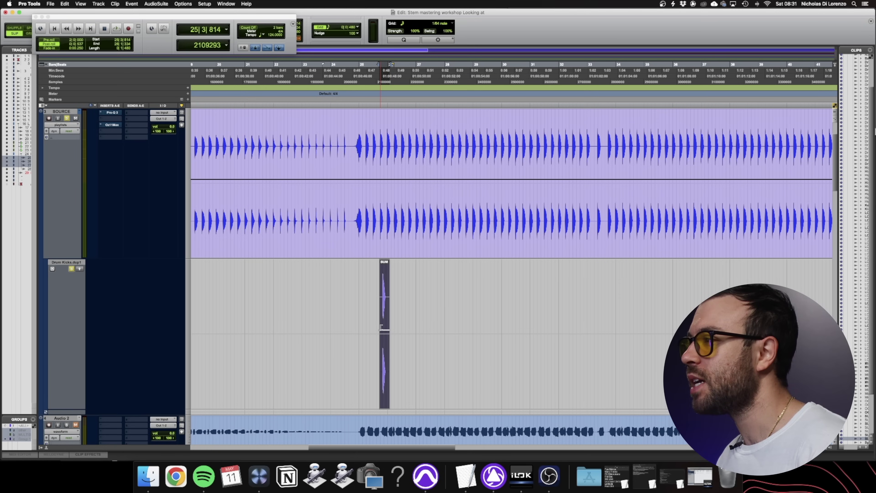
Step: Move the SUM PRINT clip to start at 25|1|480 and select 25|1|480–25|2|480
key("super+bracketright")
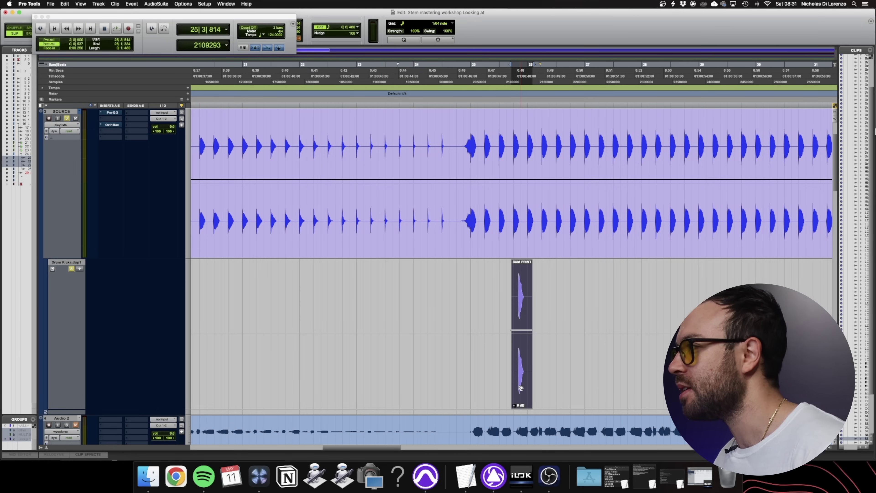
left_click_drag(521, 388, 492, 386)
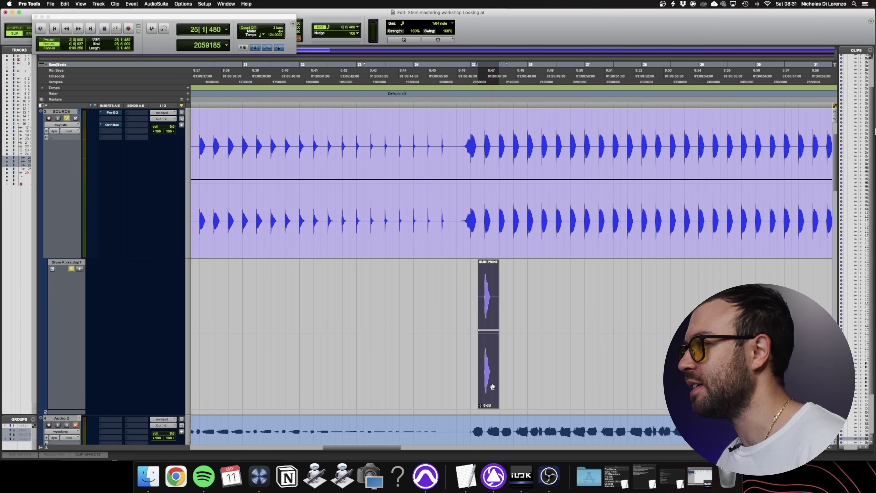
key("super+bracketright")
key("super+bracketright")
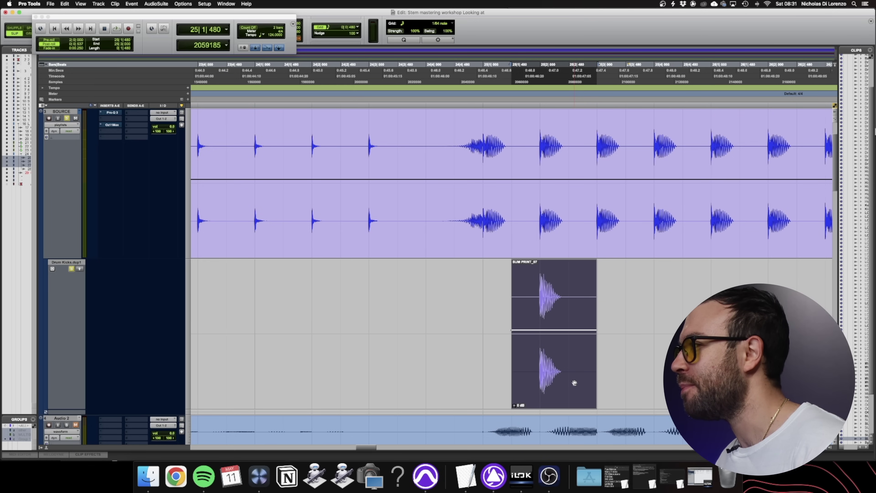
left_click_drag(569, 303, 513, 310)
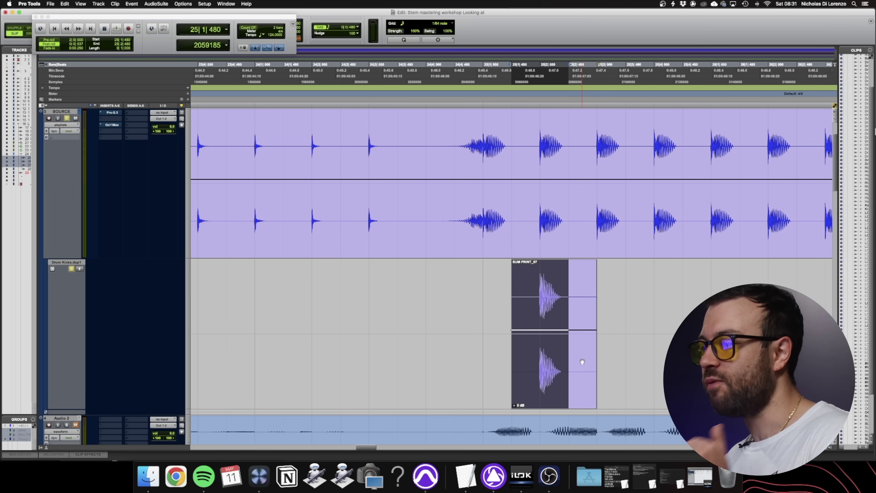
Step: Frame the single SUM PRINT kick clip on Drum Kicks.dup1 beneath the SOURCE track's kicks
scroll(583, 361, "down", 15)
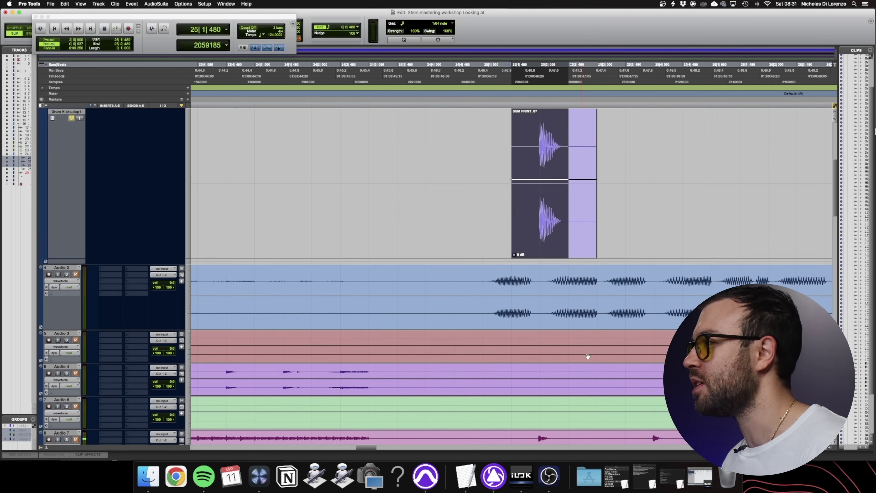
key("super+bracketleft")
key("super+bracketleft")
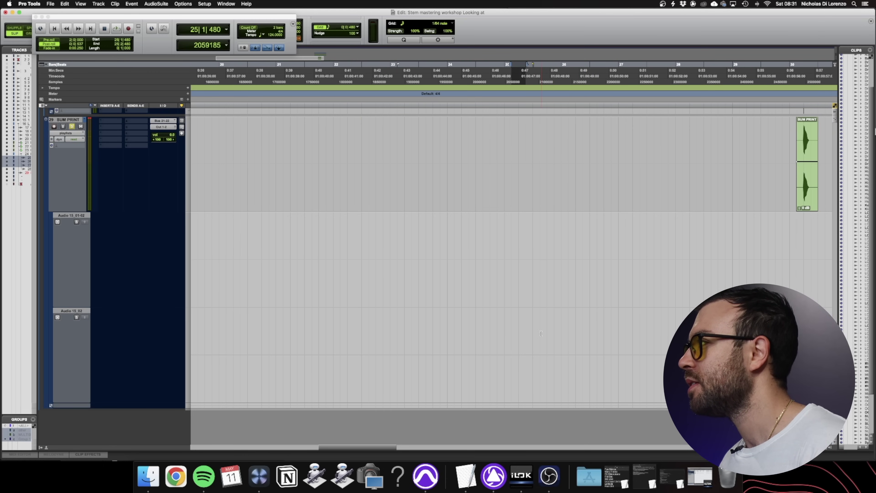
scroll(541, 334, "up", 15)
scroll(540, 334, "right", 3)
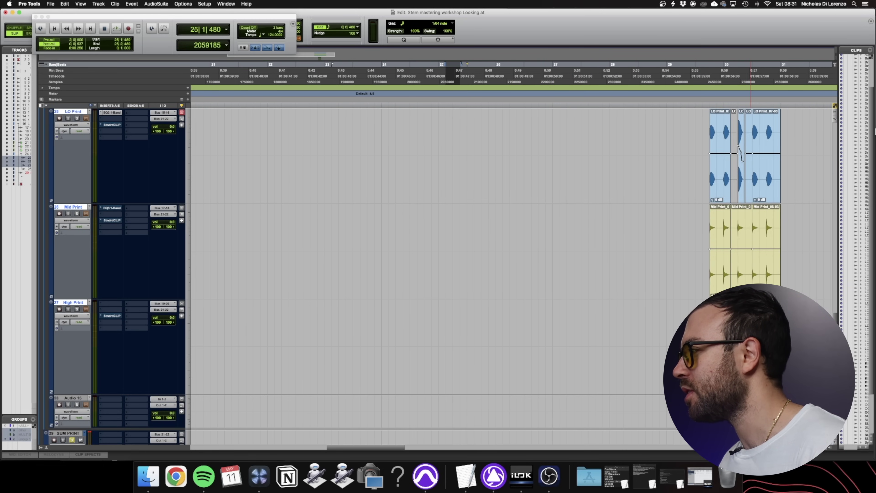
key("super+bracketright")
key("super+bracketright")
key("super+bracketright")
key("super+bracketright")
key("super+bracketright")
key("super+bracketright")
key("super+bracketright")
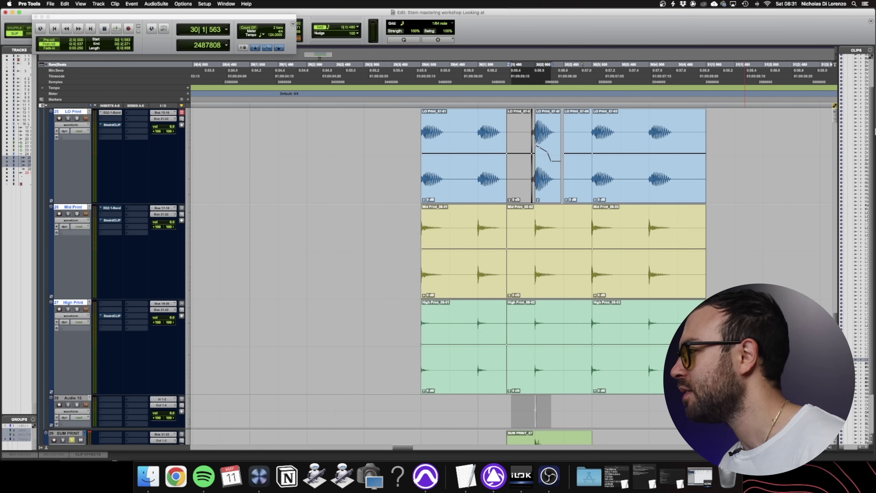
scroll(512, 242, "right", 10)
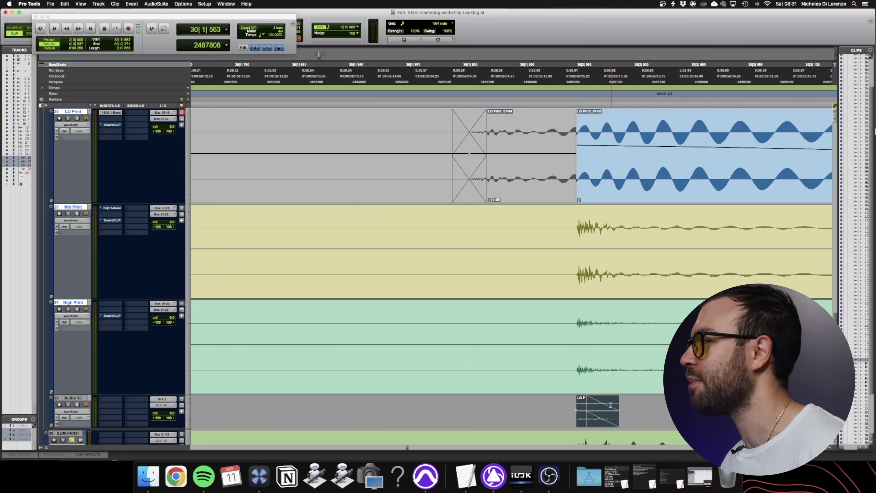
scroll(500, 314, "up", 15)
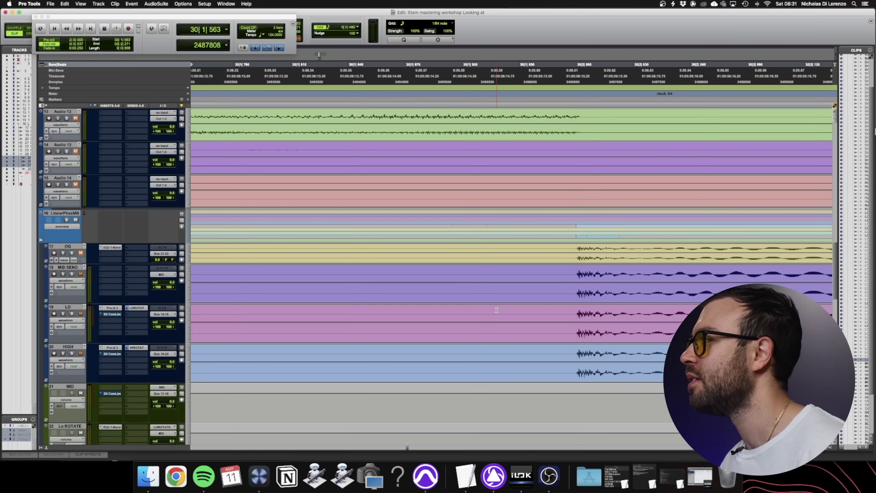
key("super+bracketleft")
key("super+bracketleft")
key("super+bracketleft")
key("super+bracketleft")
key("super+bracketleft")
key("super+bracketleft")
key("super+bracketleft")
key("super+bracketleft")
key("super+bracketleft")
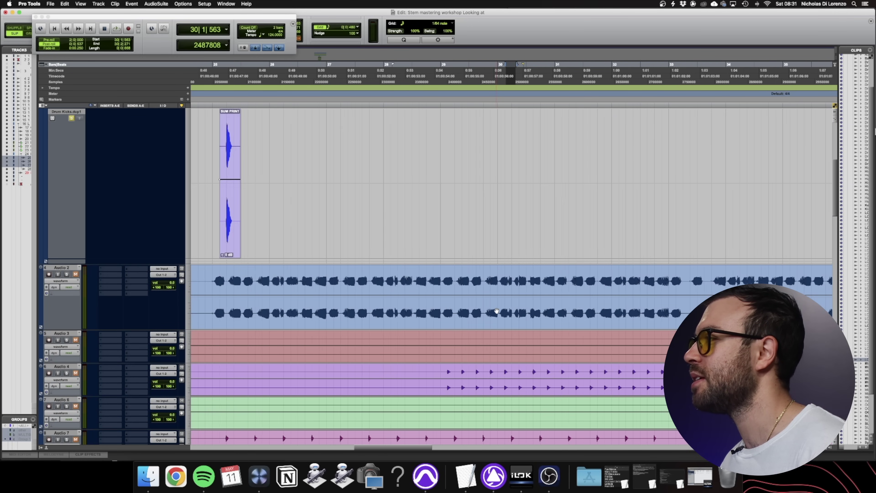
scroll(496, 309, "up", 5)
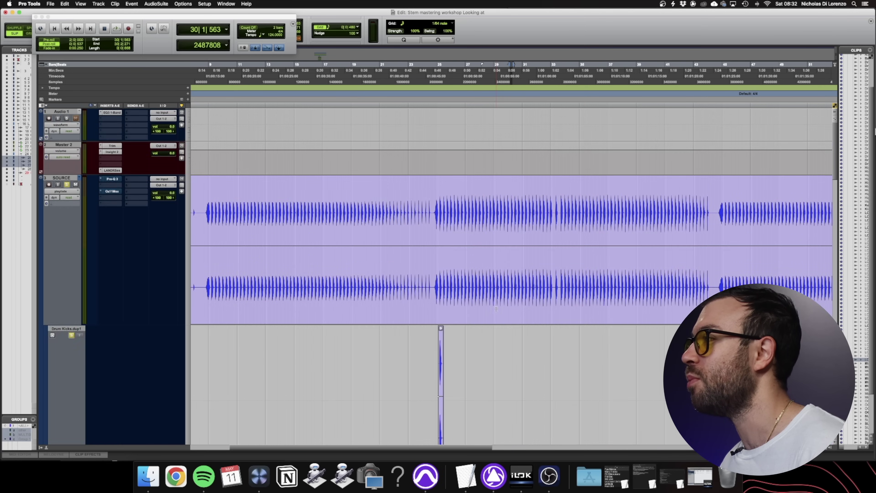
Step: Duplicate one beat of the SUM PRINT kick repeatedly from bar 25 up to bar 31
scroll(496, 308, "down", 2)
key("super+bracketright")
key("super+bracketright")
key("super+bracketright")
scroll(427, 362, "left", 5)
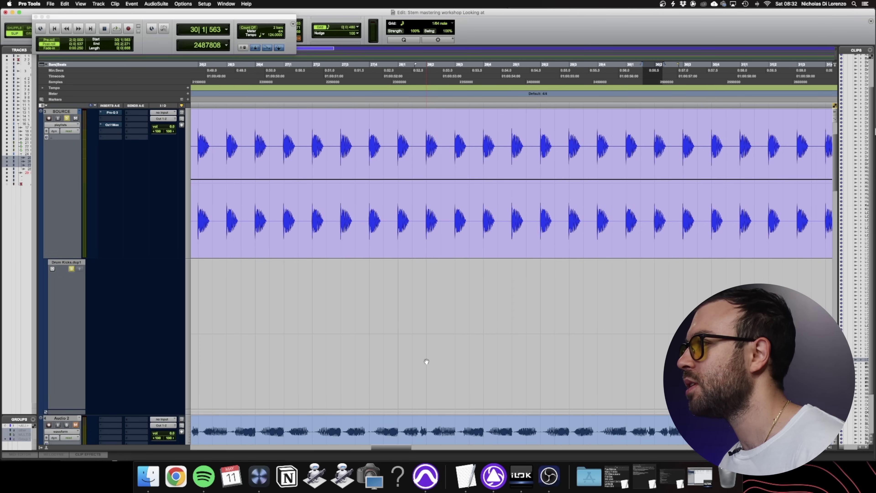
left_click_drag(509, 297, 480, 296)
key("super+d")
key("super+d")
key("super+d")
key("super+d")
key("super+d")
key("super+d")
key("super+d")
key("super+d")
key("super+d")
key("super+d")
key("super+d")
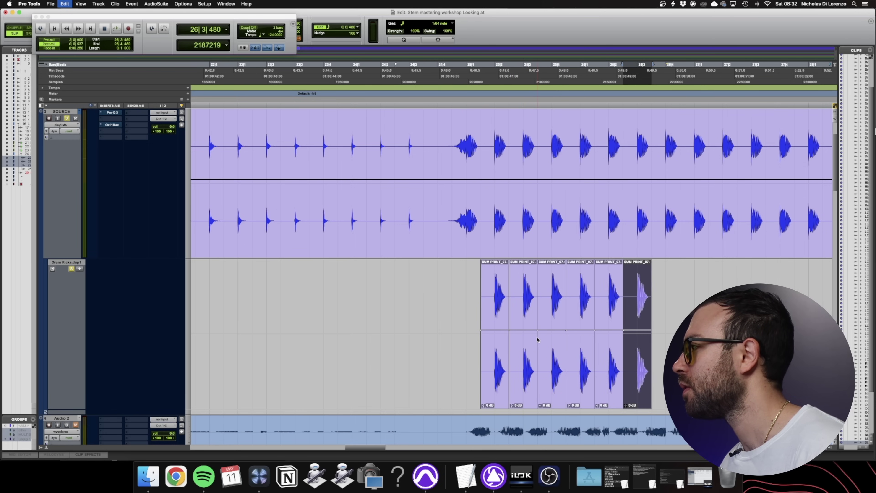
key("super+bracketleft")
key("super+bracketleft")
key("super+bracketleft")
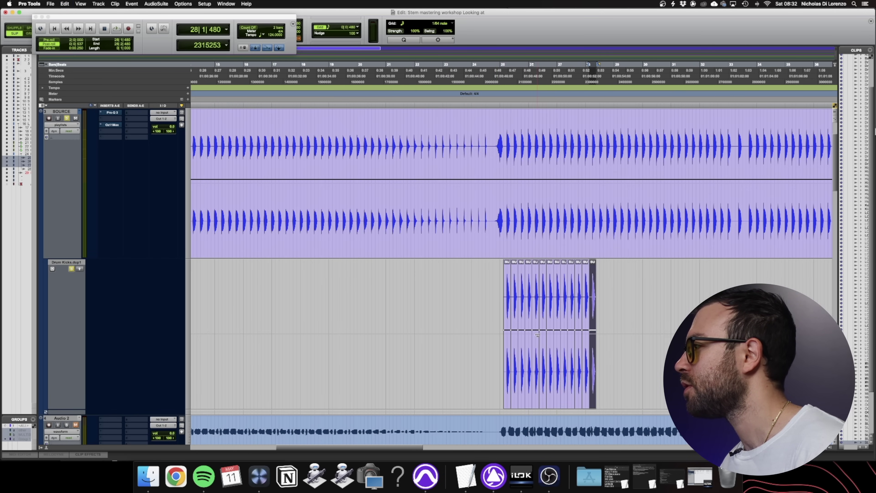
key("super+d")
key("super+d")
key("super+d")
key("super+d")
key("super+d")
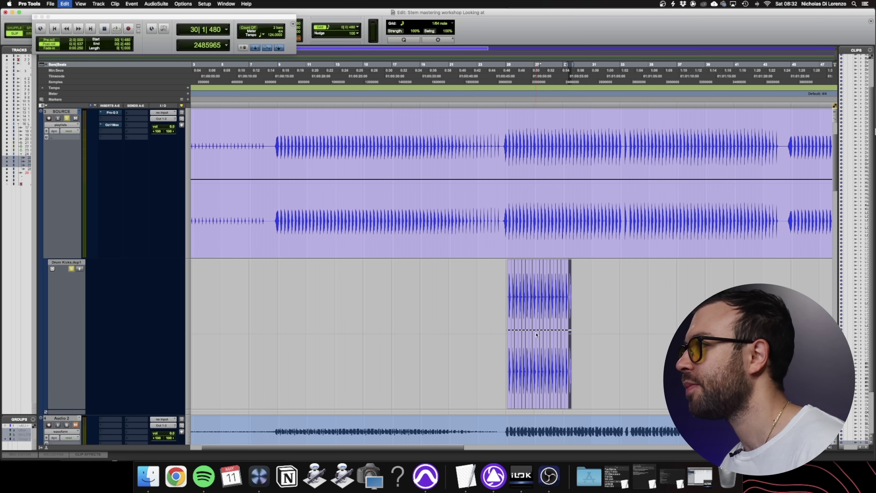
key("super+d")
key("super+d")
key("super+d")
key("super+d")
key("super+d")
key("super+d")
key("super+d")
key("super+d")
key("super+d")
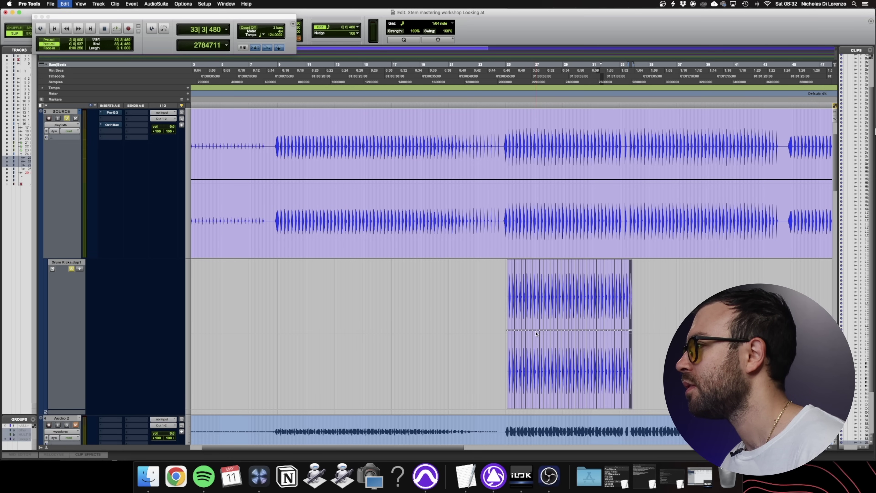
Step: Play the duplicated section and toggle Solo on the new kick print to compare it
left_click_drag(505, 72, 603, 71)
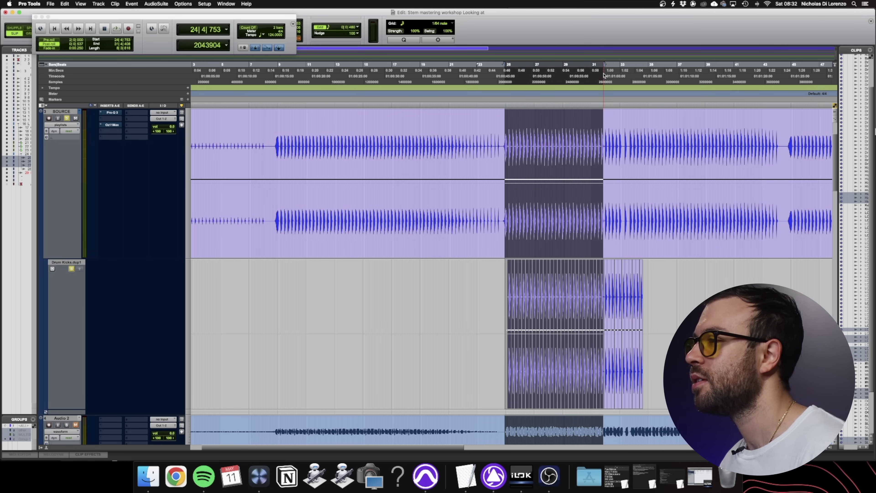
scroll(311, 258, "down", 5)
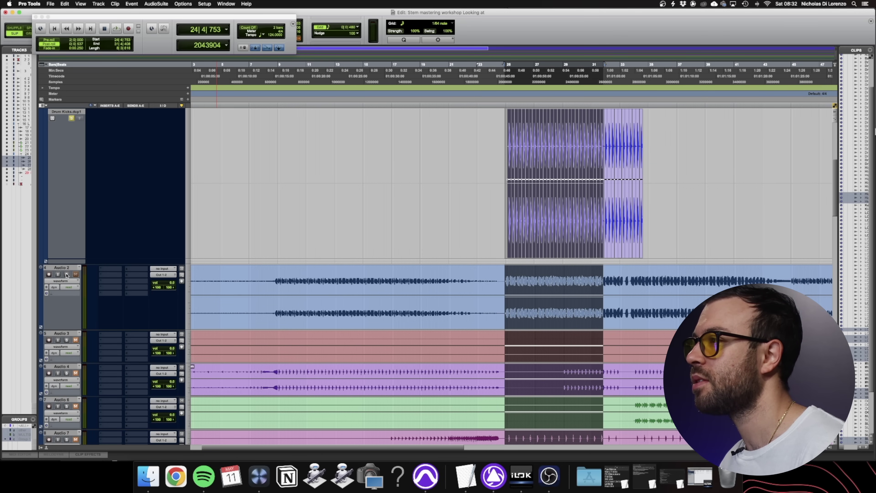
key("space")
scroll(236, 287, "up", 5)
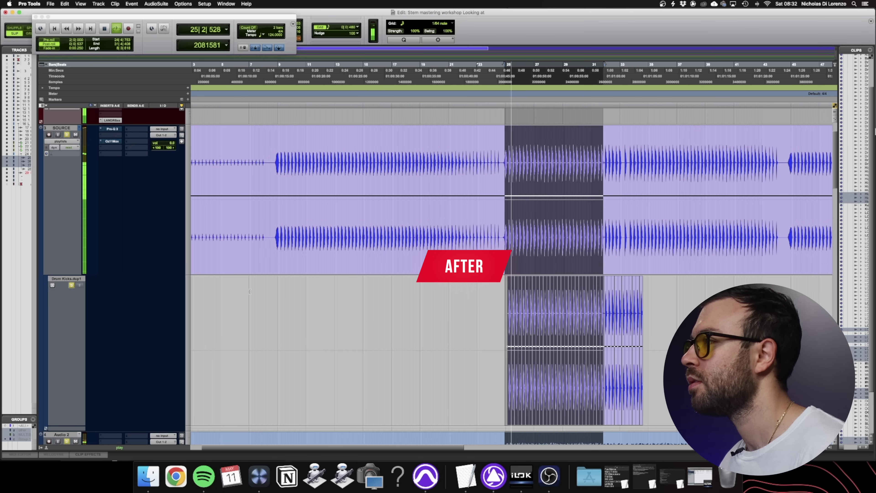
left_click(71, 285)
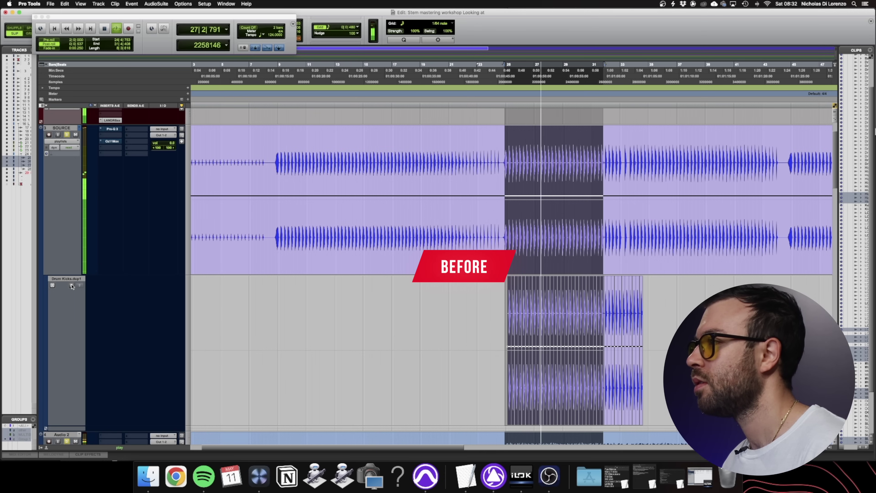
left_click(71, 285)
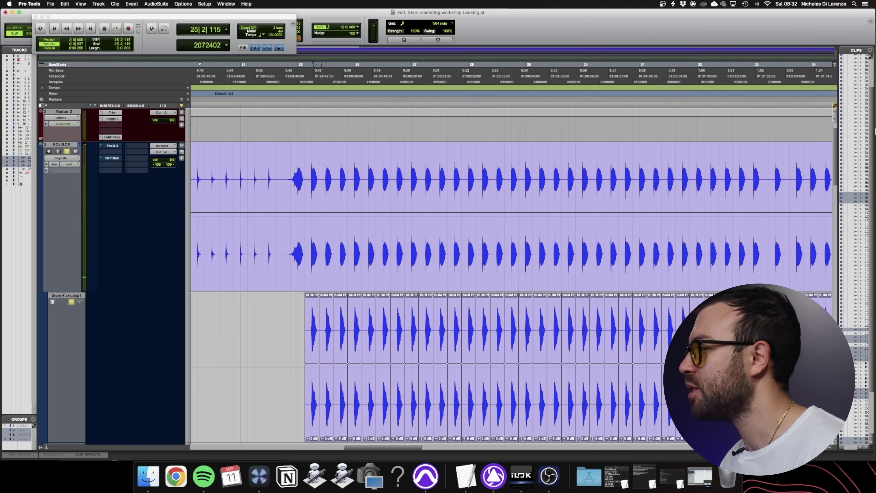
Step: Consolidate all the kick beat clips from bar 25 to 31 into one clip
left_click(683, 304)
left_click(316, 417, "shift")
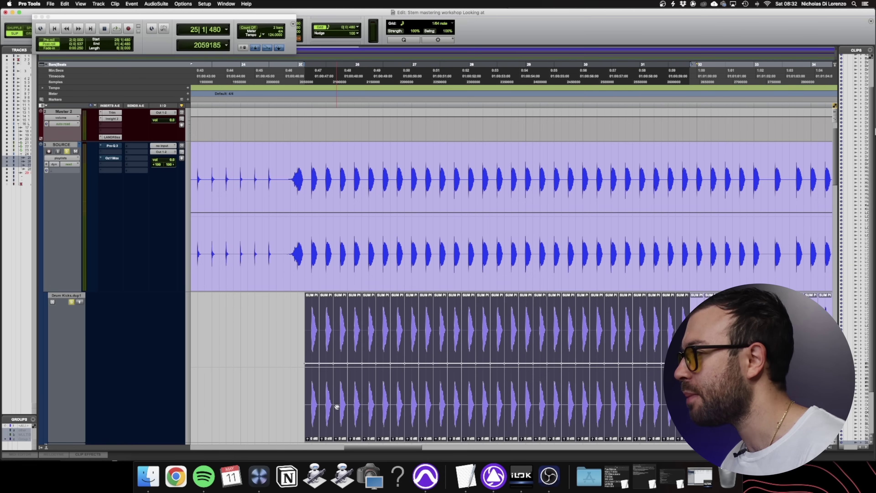
key("alt+shift+3")
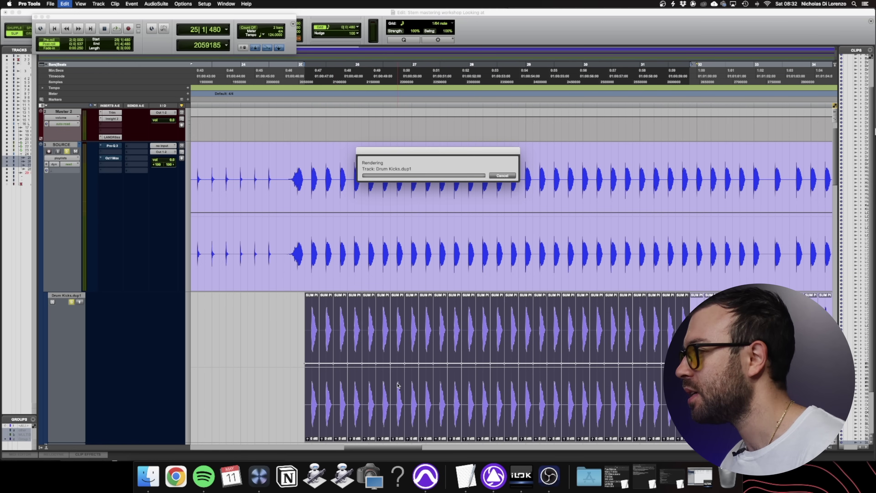
Step: Apply a clip EQ high-mid boost around 4.8 kHz, comparing bypassed and active, then unsolo
left_click(92, 455)
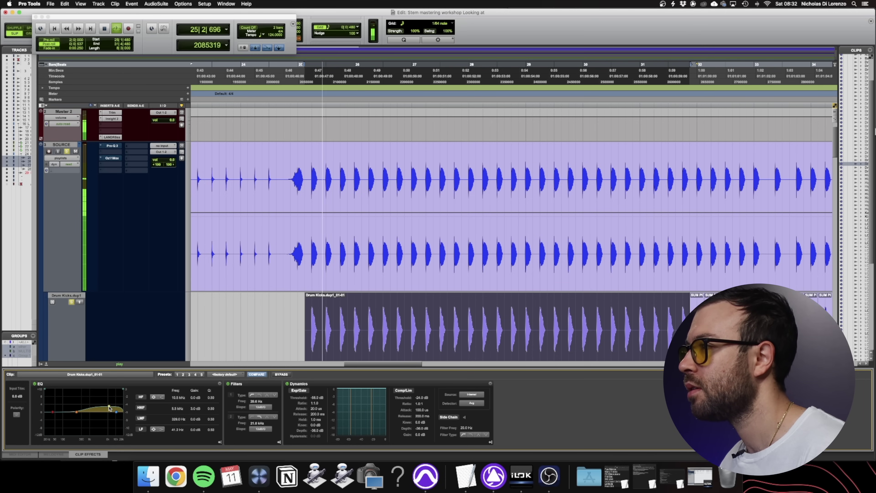
left_click(35, 384)
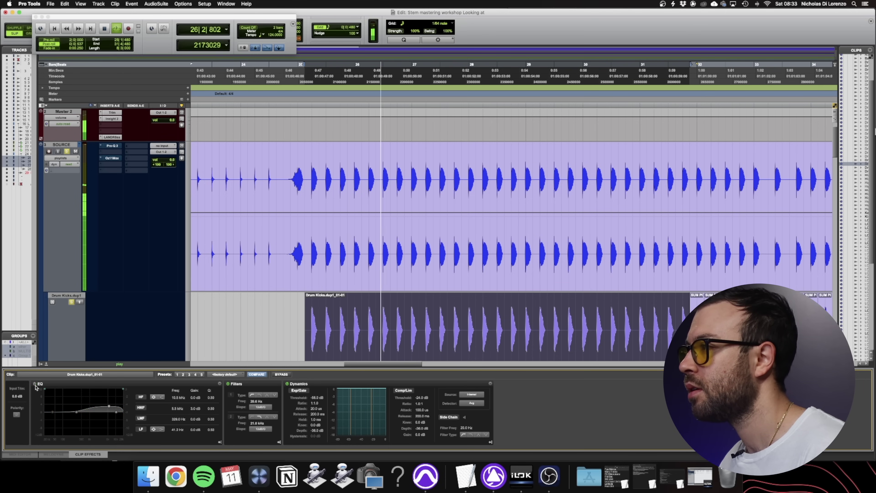
left_click(35, 384)
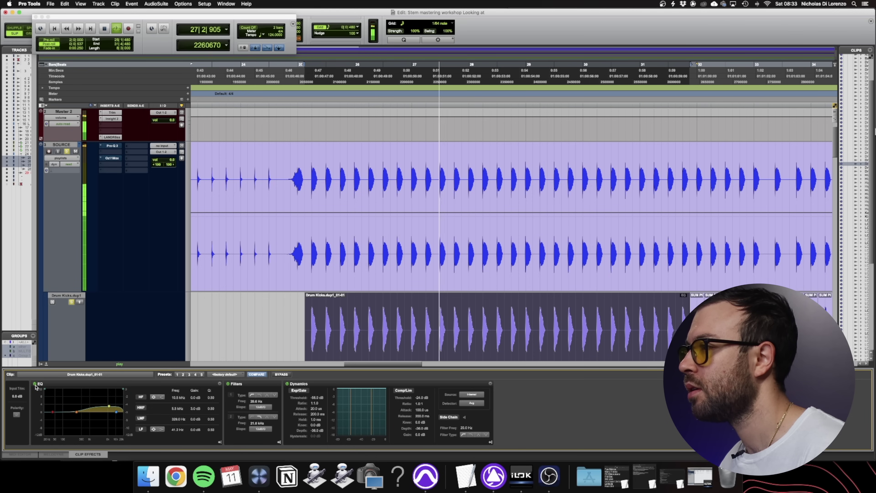
left_click_drag(109, 404, 107, 409)
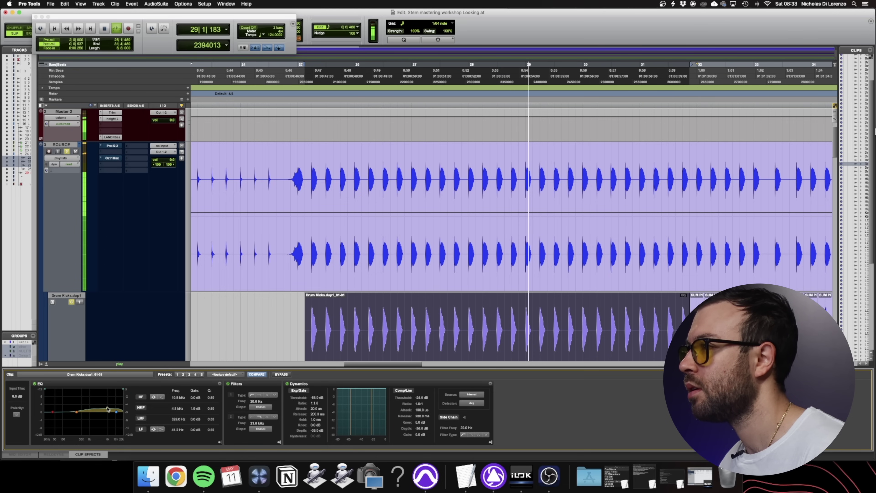
left_click(72, 302)
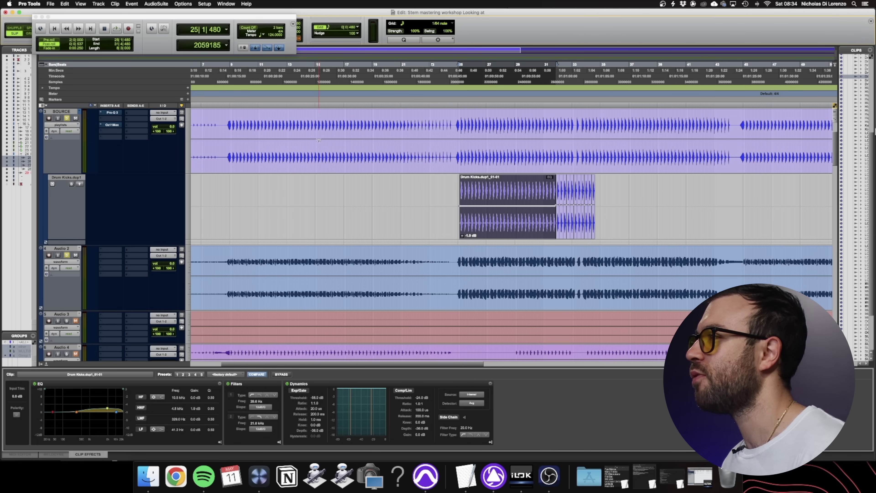
Step: Play the section and solo the EQ'd Drum Kicks.dup1 kick print
key("space")
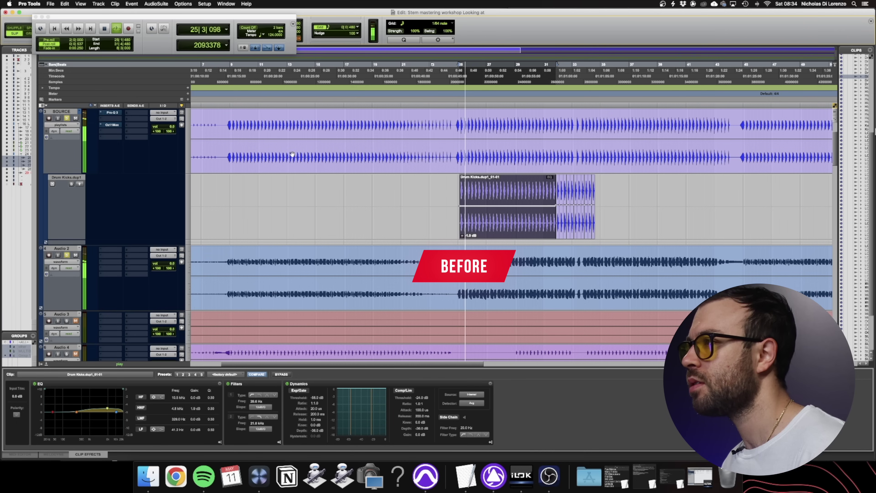
left_click(71, 184)
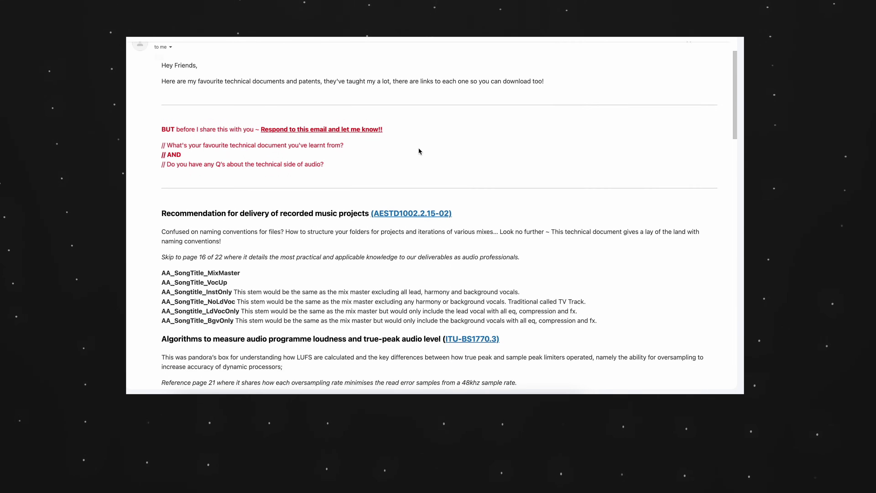
Step: Scroll down the email to the ITU-BS1770.3 over-sampling table and the patent links
scroll(419, 149, "down", 10)
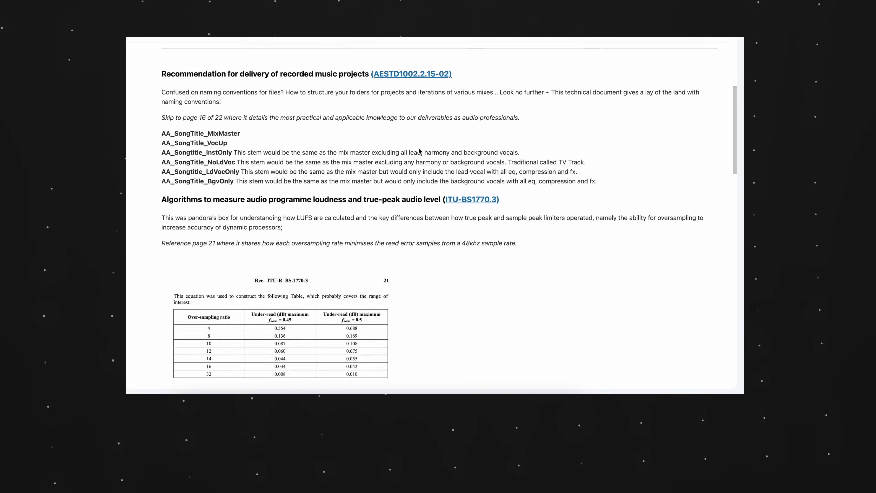
scroll(419, 151, "down", 5)
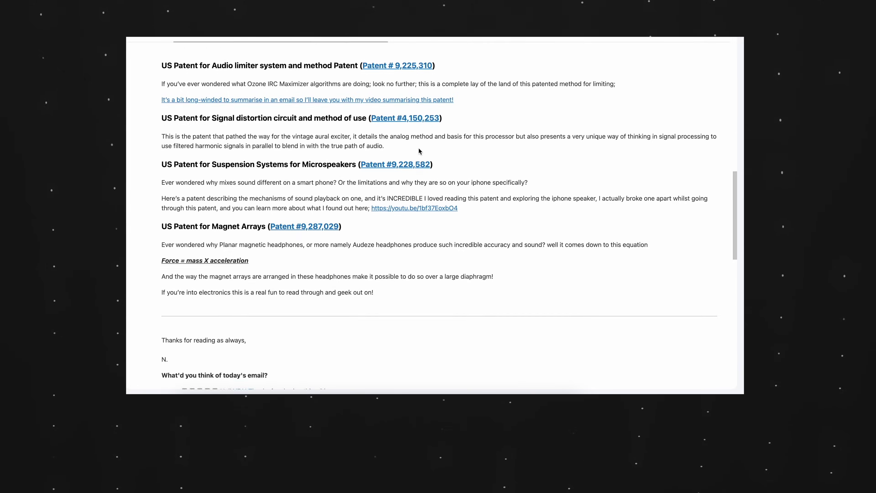